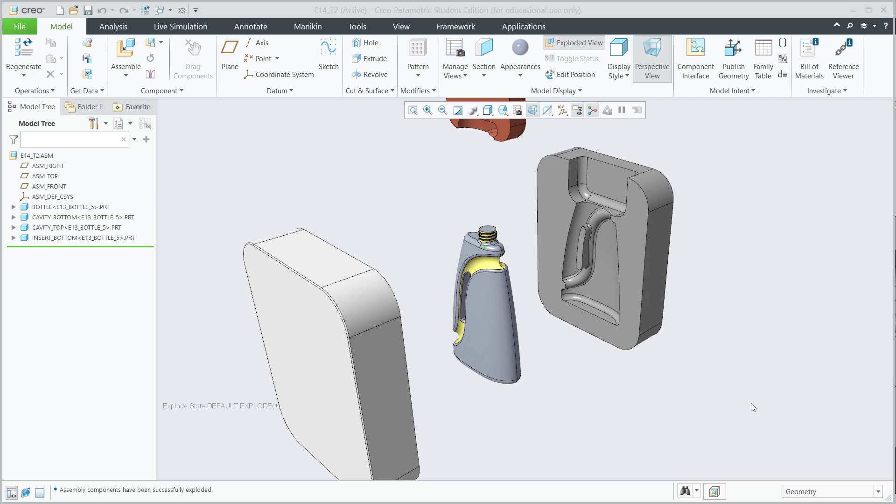
# Orbit the exploded E14_T2 assembly, then bring forward the Chrome window showing e13_bottle_5.prt.1.
pyautogui.moveTo(640, 343)
pyautogui.mouseDown(button='middle')
pyautogui.moveTo(594, 334)
pyautogui.moveTo(647, 338)
pyautogui.moveTo(570, 352)
pyautogui.moveTo(651, 347)
pyautogui.moveTo(634, 364)
pyautogui.moveTo(548, 188)
pyautogui.mouseUp(button='middle')
pyautogui.scroll(-3, 546, 179)
pyautogui.scroll(3, 490, 182)
pyautogui.scroll(-3, 490, 182)
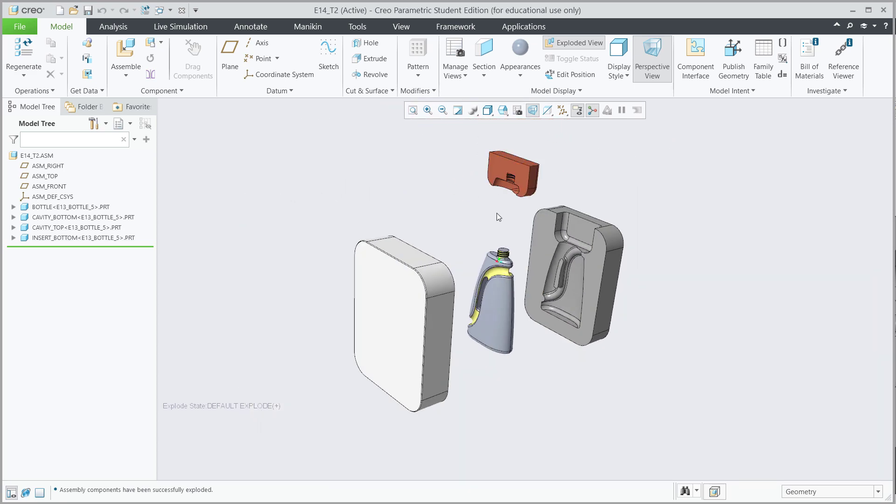
pyautogui.moveTo(496, 214)
pyautogui.mouseDown(button='middle')
pyautogui.moveTo(511, 209)
pyautogui.moveTo(512, 187)
pyautogui.moveTo(488, 225)
pyautogui.moveTo(490, 252)
pyautogui.mouseUp(button='middle')
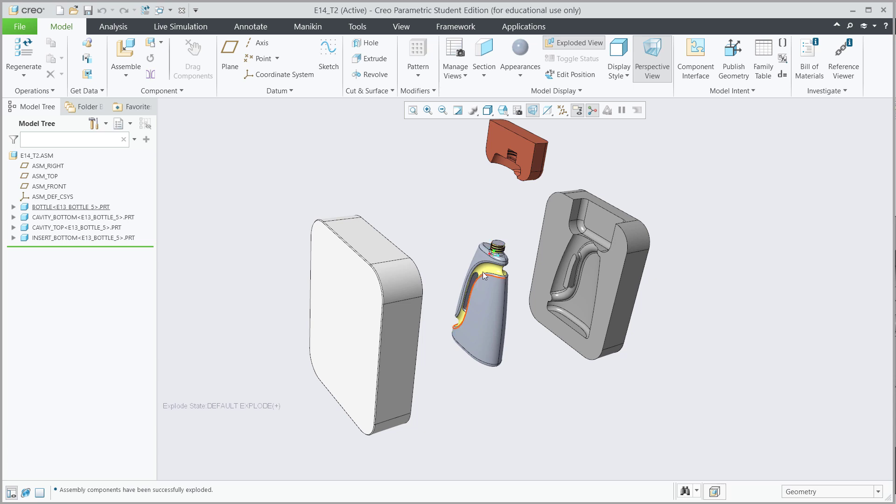
pyautogui.moveTo(539, 339)
pyautogui.mouseDown(button='middle')
pyautogui.moveTo(507, 333)
pyautogui.moveTo(508, 320)
pyautogui.mouseUp(button='middle')
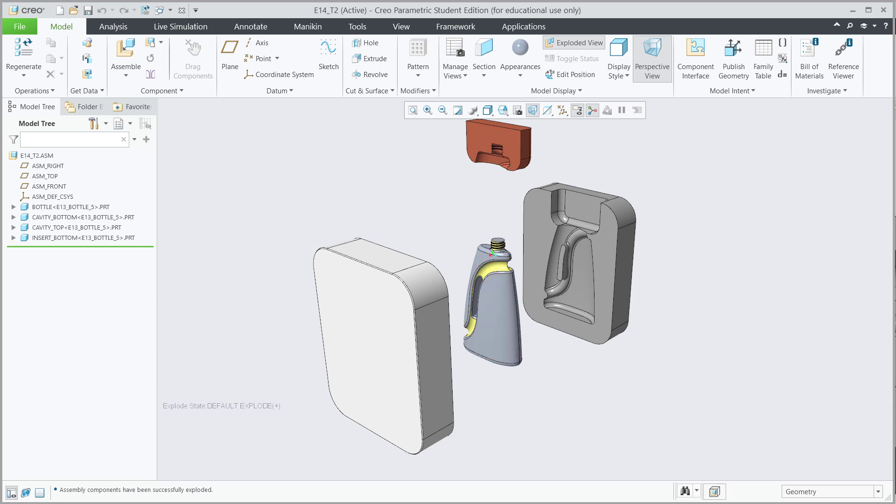
pyautogui.hotkey('alt', 'Tab')
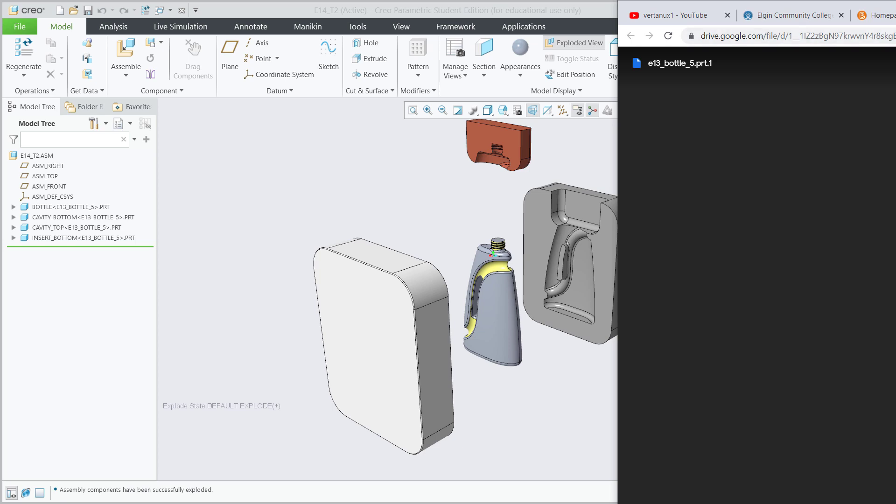
# Move the vertanux1.com Part files page into its own Chrome window, scroll it, and return to Creo.
pyautogui.moveTo(877, 15); pyautogui.dragTo(68, 80)
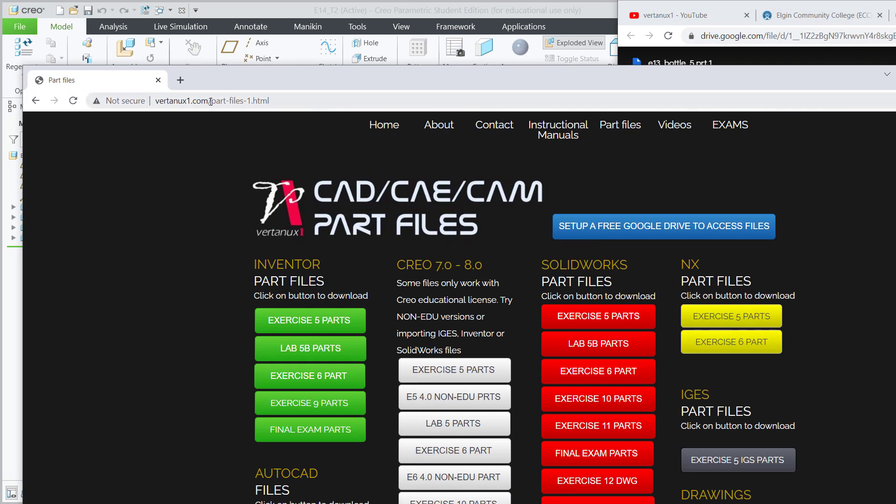
pyautogui.moveTo(211, 100); pyautogui.dragTo(157, 102)
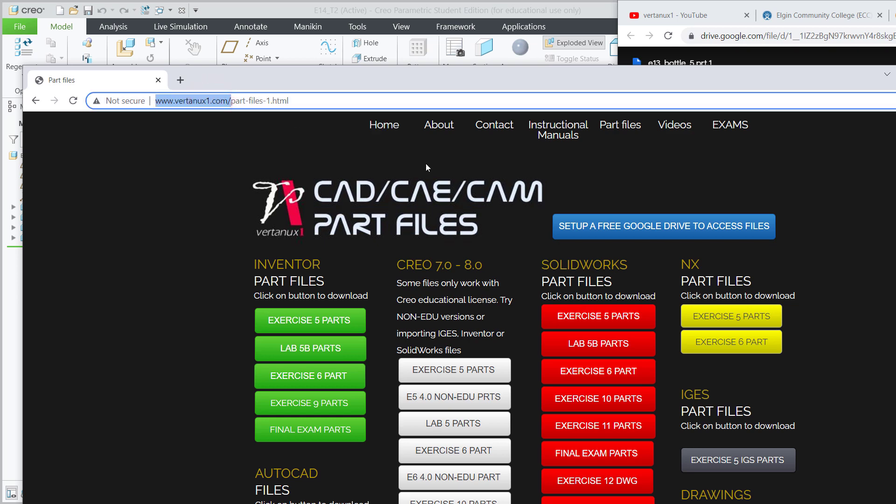
pyautogui.click(638, 165)
pyautogui.scroll(-3, 533, 356)
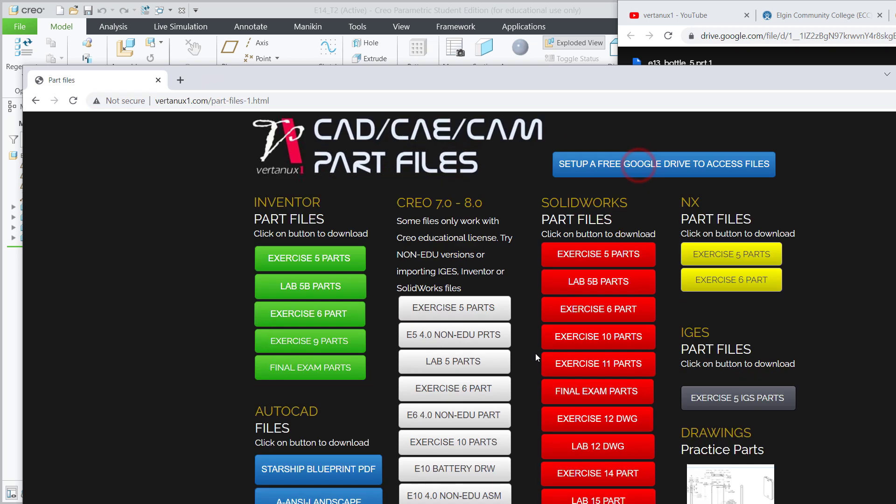
pyautogui.scroll(-1, 520, 365)
pyautogui.scroll(1, 441, 210)
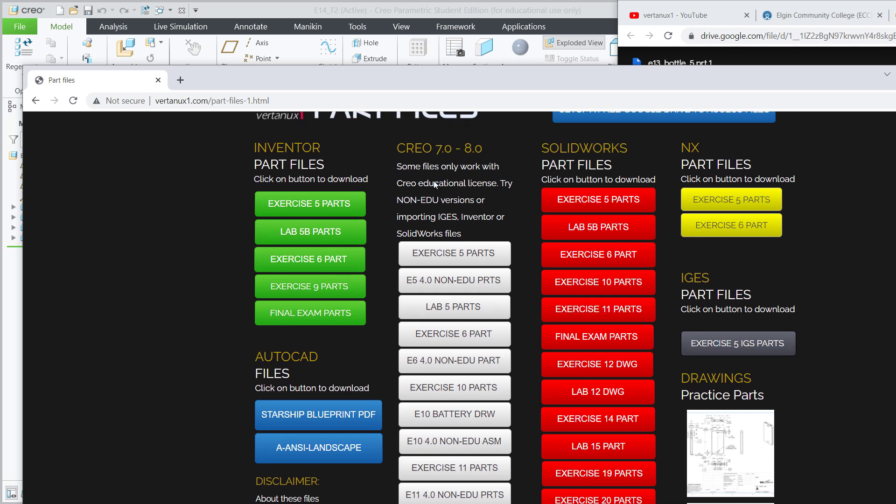
pyautogui.scroll(-2, 475, 380)
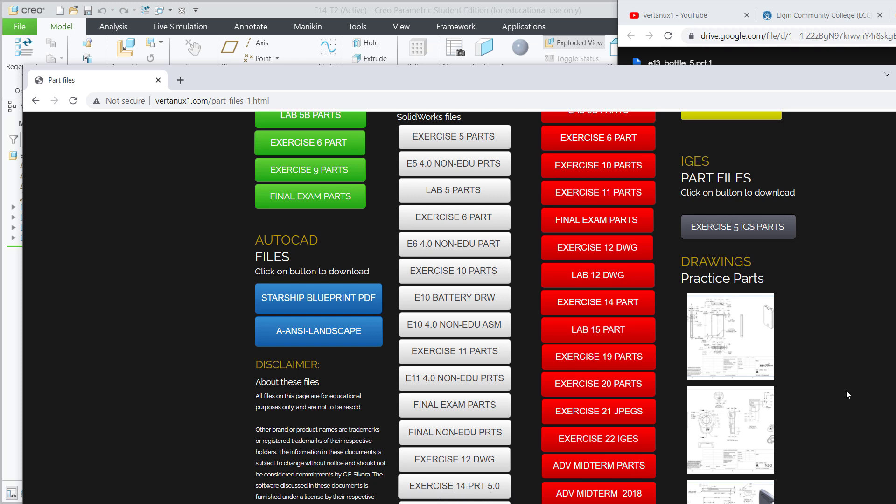
pyautogui.click(463, 12)
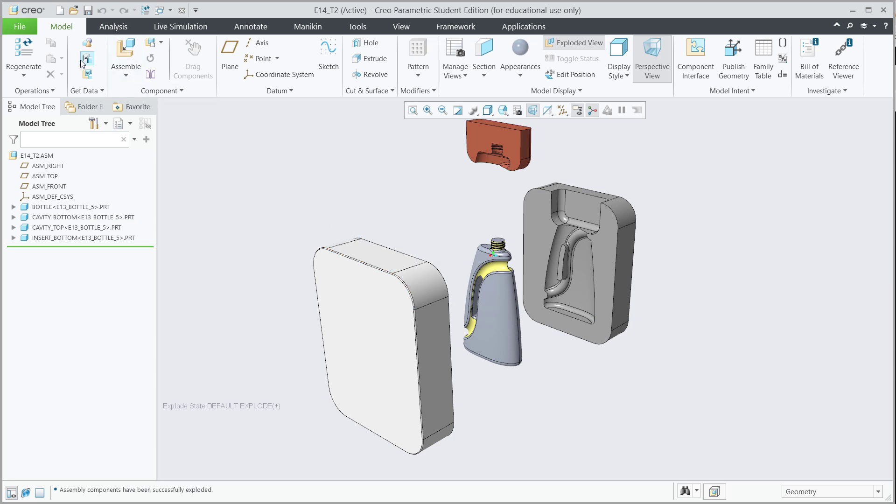
# Cancel a new part file and close the E14_T2 assembly window.
pyautogui.click(59, 12)
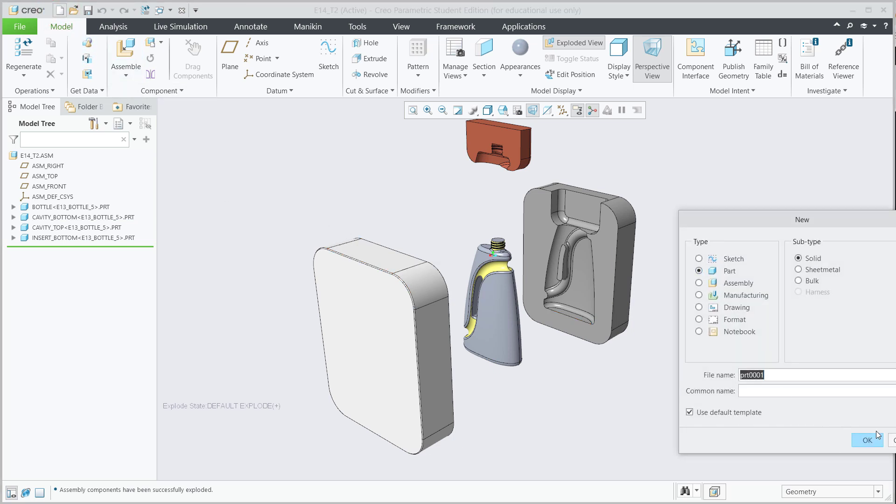
pyautogui.click(891, 441)
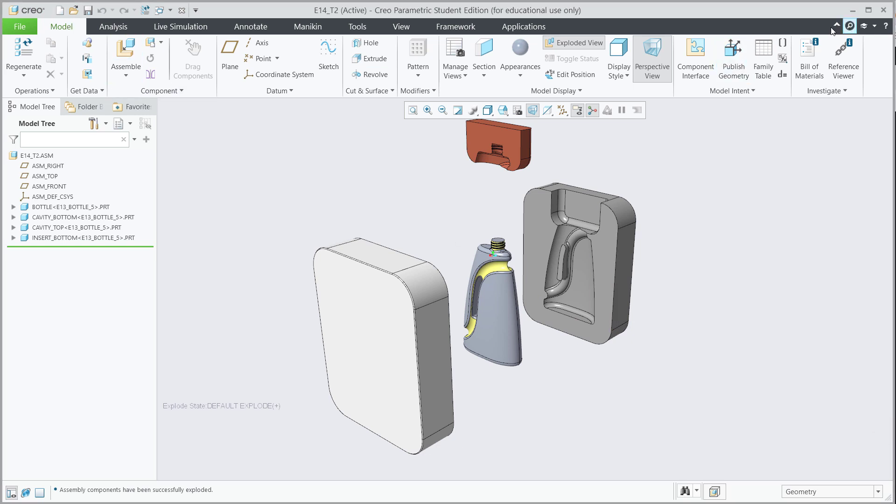
pyautogui.click(182, 10)
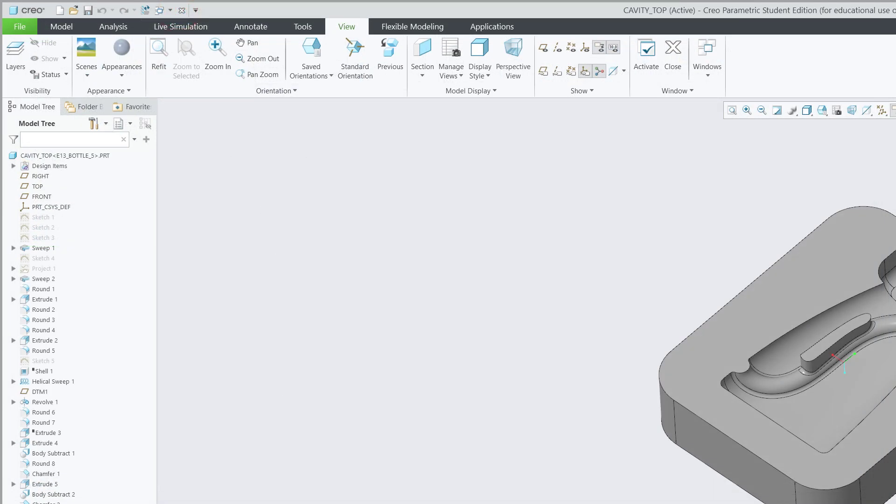
# Maximize the browser, cycle through the CAVITY_TOP, CAVITY_BOTTOM, BOTTLE and INSERT_BOTTOM windows, and exit Creo.
pyautogui.hotkey('alt', 'Tab')
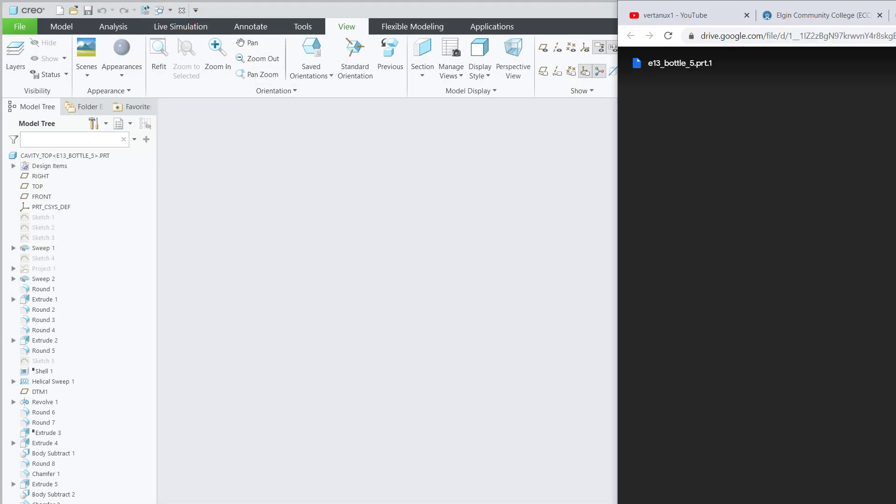
pyautogui.press('super+Up')
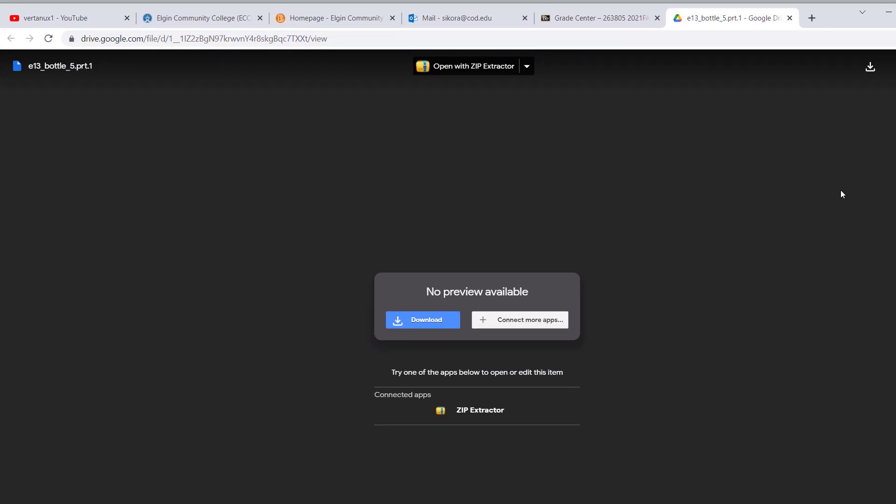
pyautogui.hotkey('alt', 'Tab')
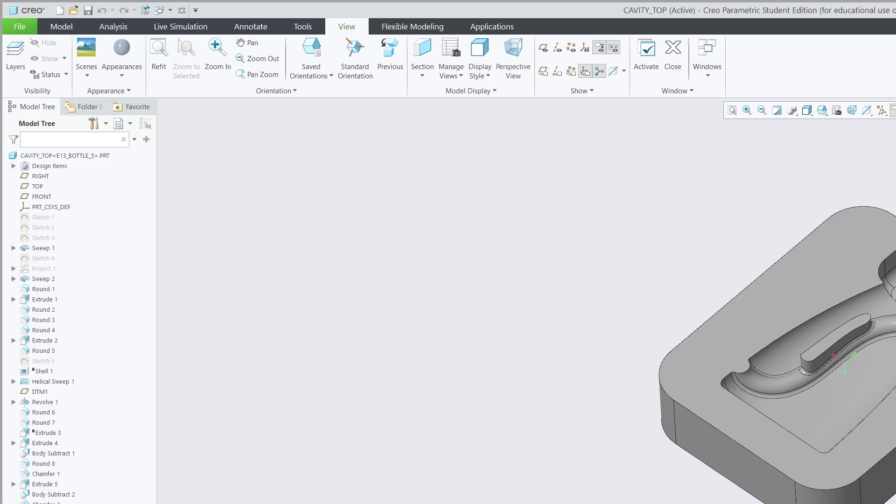
pyautogui.hotkey('alt', 'Tab')
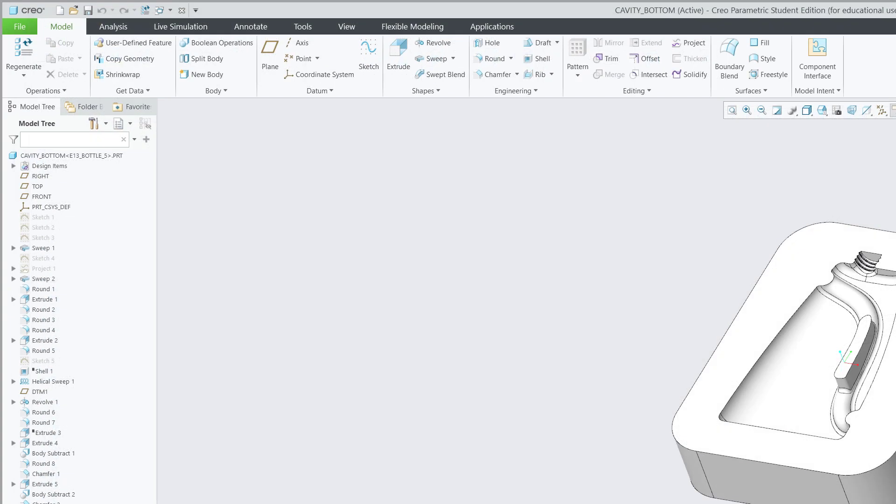
pyautogui.hotkey('alt', 'Tab')
pyautogui.hotkey('alt', 'Tab')
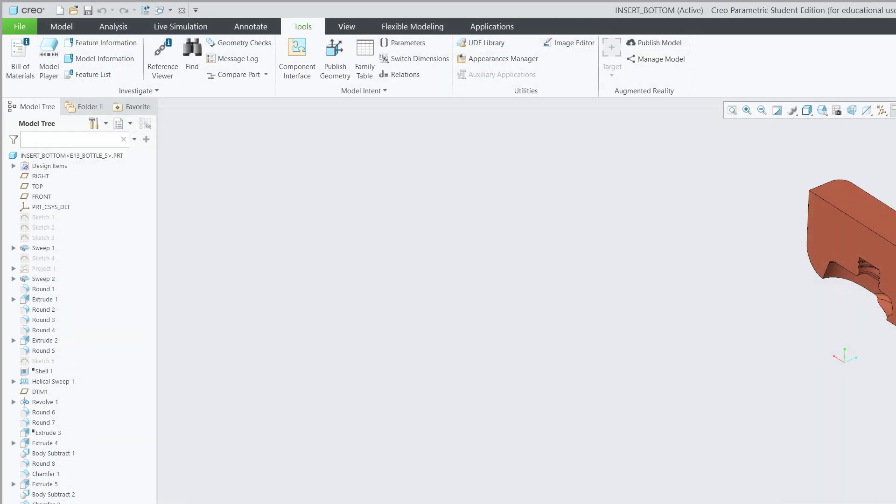
pyautogui.hotkey('alt', 'Tab')
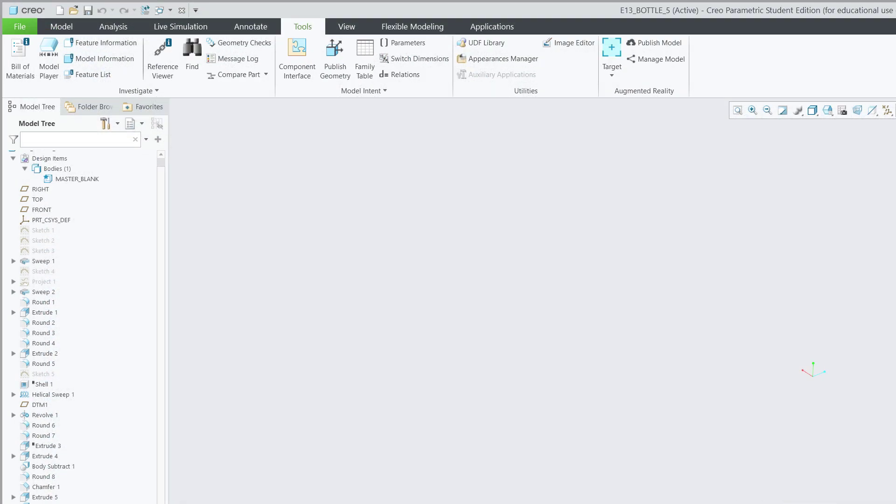
pyautogui.hotkey('alt', 'F4')
pyautogui.press('Return')
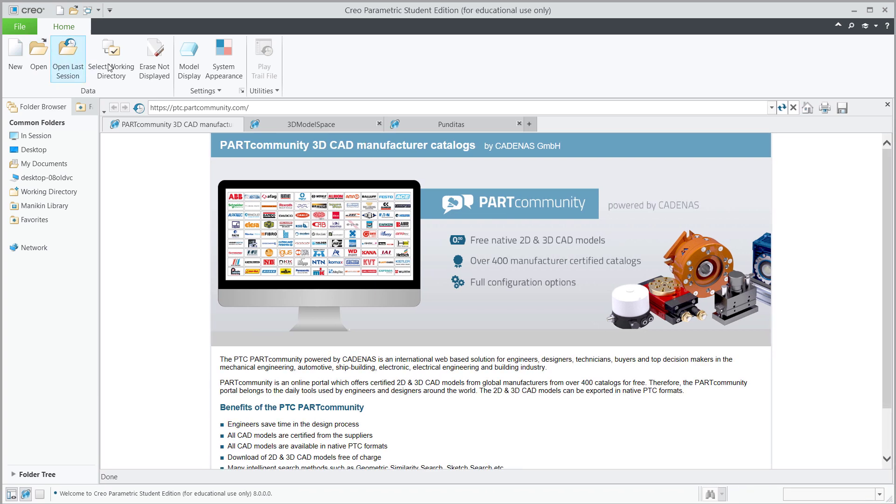
# Cancel the File Open dialog and close the embedded PARTcommunity web page.
pyautogui.click(40, 60)
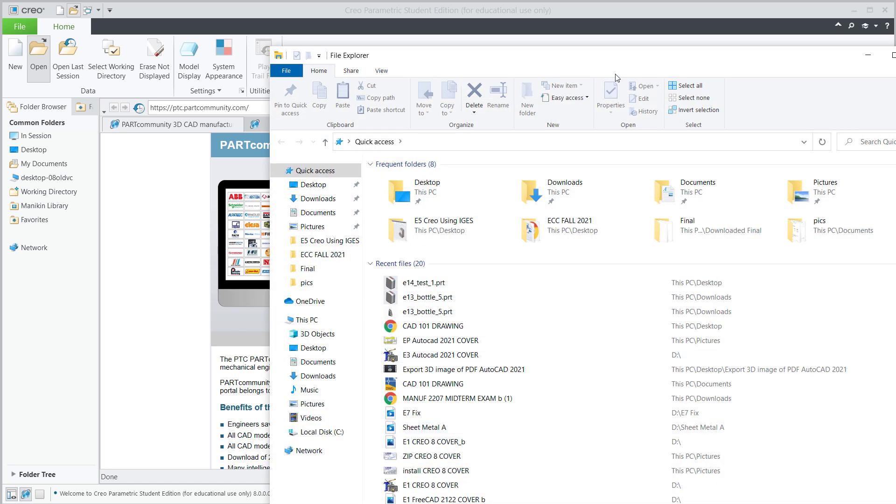
pyautogui.moveTo(619, 61); pyautogui.dragTo(895, 107)
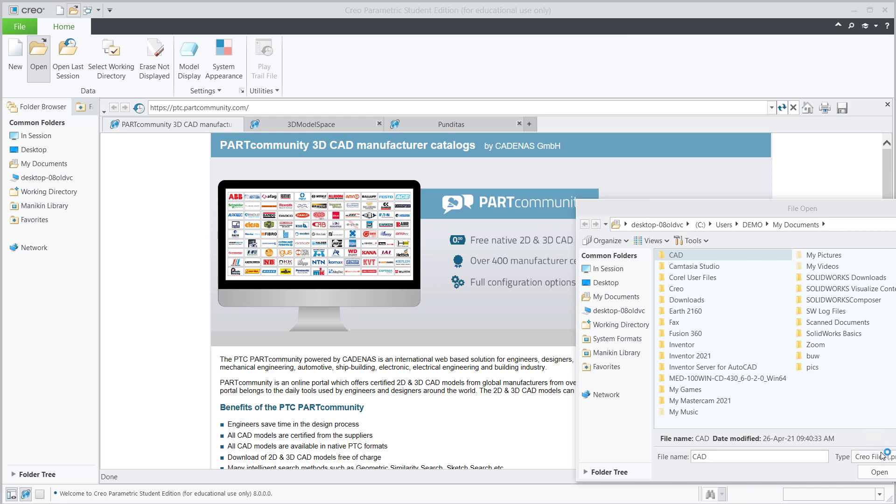
pyautogui.click(833, 470)
pyautogui.press('Escape')
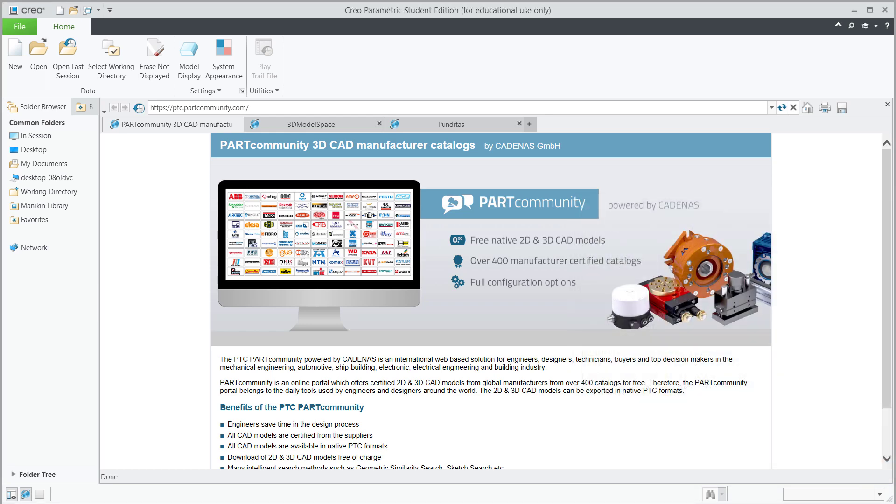
pyautogui.click(887, 105)
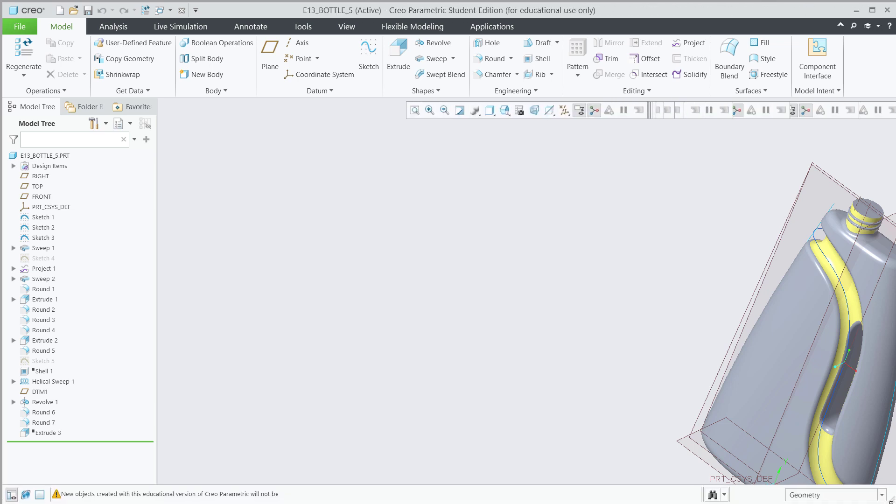
# Show the Layer Tree and hide the 03___PRT_ALL_CURVES layer.
pyautogui.moveTo(893, 501); pyautogui.dragTo(891, 499)
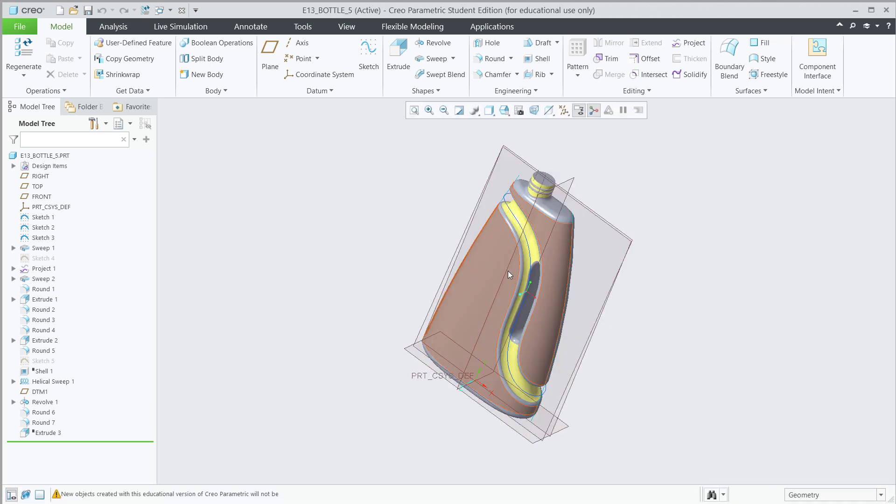
pyautogui.scroll(-2, 508, 269)
pyautogui.scroll(4, 506, 252)
pyautogui.moveTo(506, 251); pyautogui.dragTo(510, 344, button='middle')
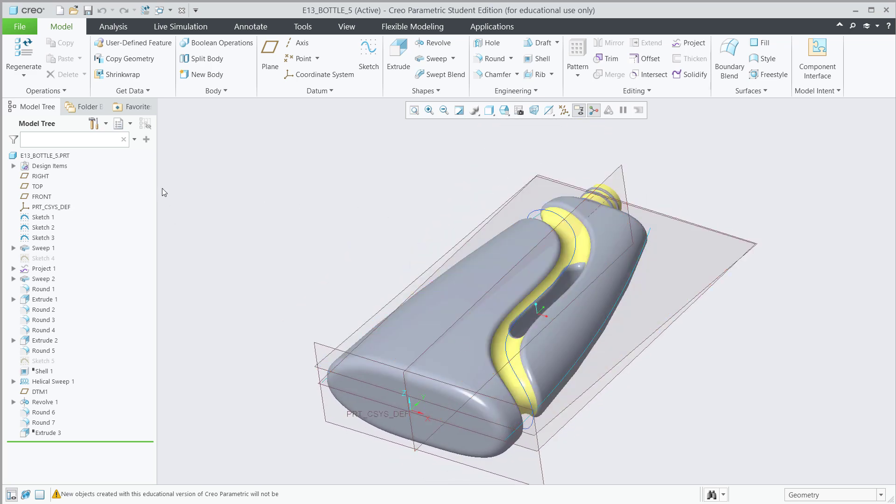
pyautogui.click(129, 124)
pyautogui.click(125, 153)
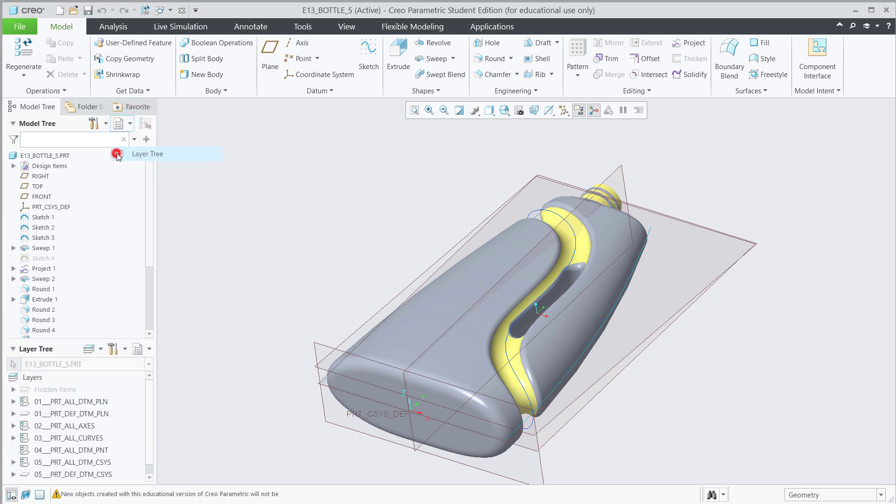
pyautogui.rightClick(60, 437)
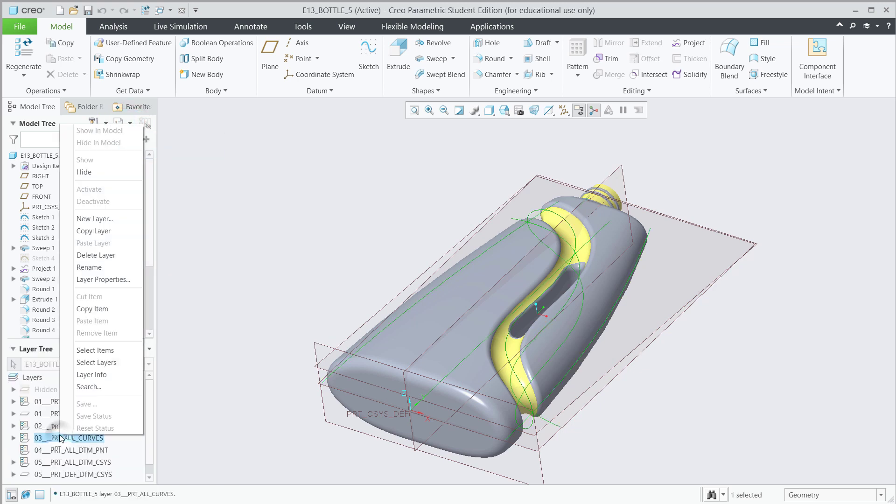
pyautogui.click(91, 173)
pyautogui.click(251, 227)
# Turn off the Layer Tree listing and the datum plane display.
pyautogui.moveTo(409, 287); pyautogui.dragTo(397, 252, button='middle')
pyautogui.click(119, 124)
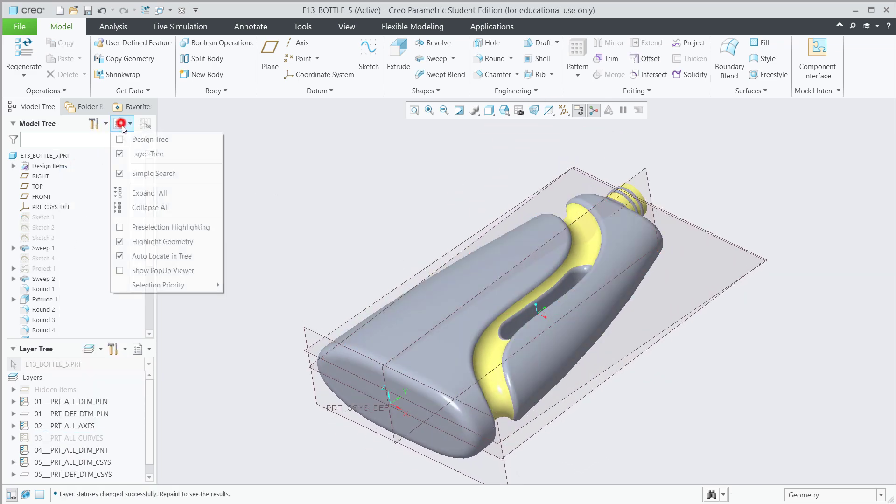
pyautogui.click(119, 154)
pyautogui.moveTo(290, 194); pyautogui.dragTo(306, 207, button='middle')
pyautogui.click(564, 110)
pyautogui.click(563, 124)
pyautogui.moveTo(362, 220)
pyautogui.mouseDown(button='middle')
pyautogui.moveTo(358, 266)
pyautogui.moveTo(352, 248)
pyautogui.moveTo(322, 275)
pyautogui.mouseUp(button='middle')
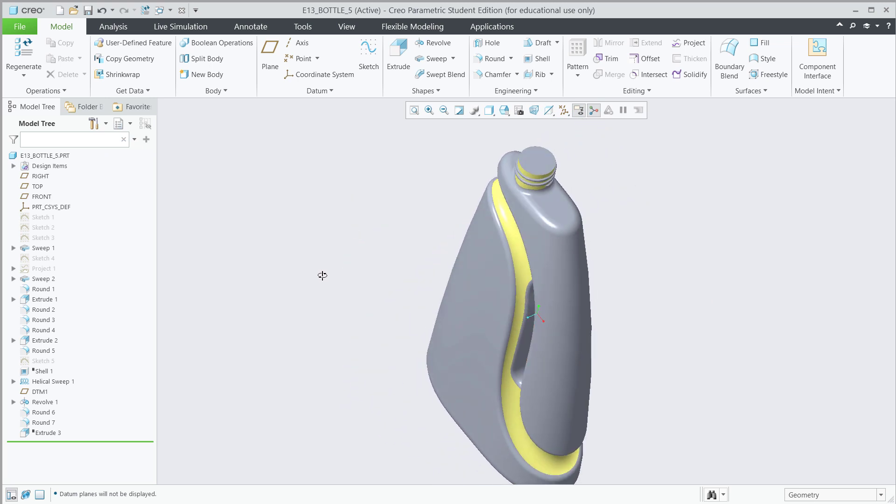
# Add a new body, renaming the default Body 2 to CAVITY_REAR_B.
pyautogui.click(198, 75)
pyautogui.click(430, 248)
pyautogui.moveTo(404, 253); pyautogui.dragTo(395, 251)
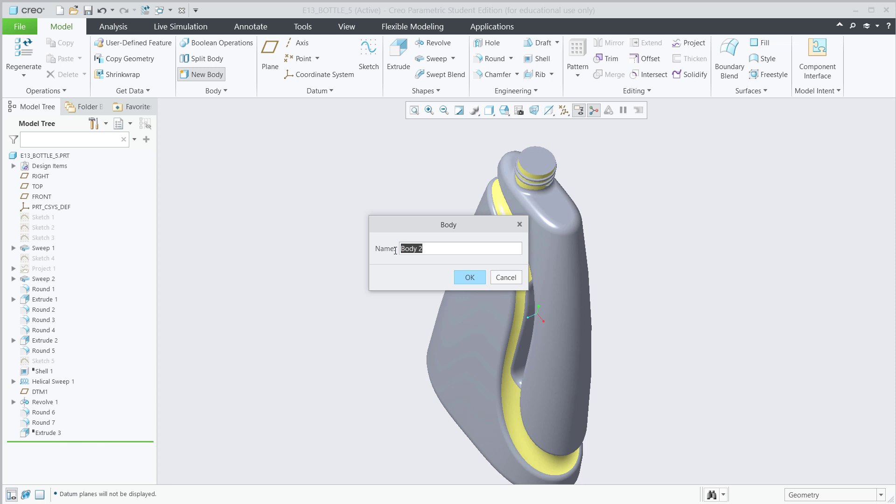
pyautogui.write('CAVITY_REAR')
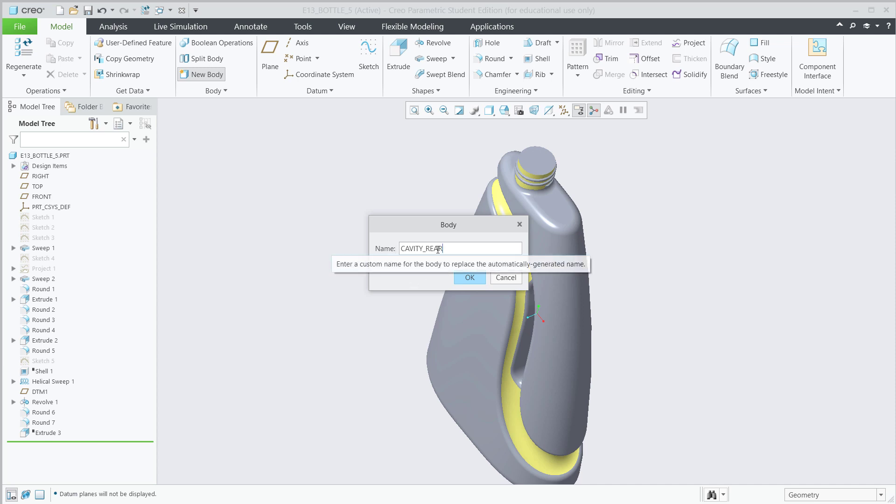
pyautogui.write('_B')
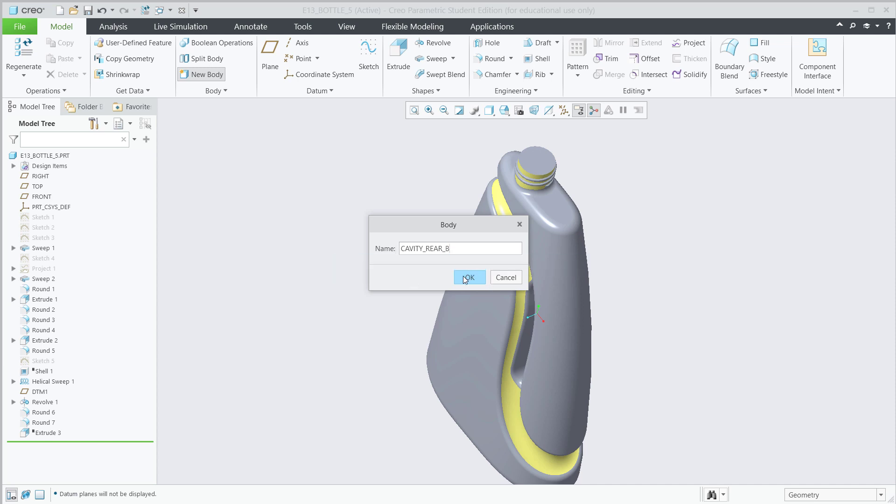
pyautogui.moveTo(445, 248); pyautogui.dragTo(426, 249)
pyautogui.click(452, 249)
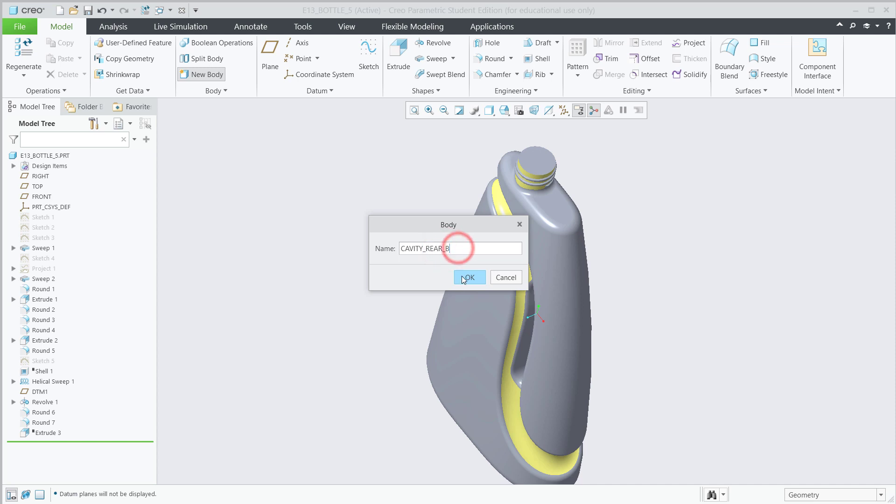
pyautogui.click(464, 277)
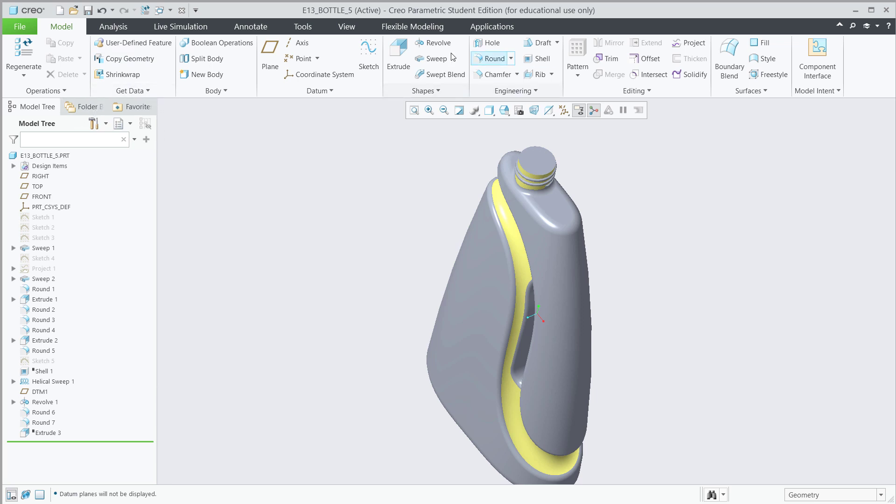
# Sketch an extrusion rectangle on the FRONT plane enclosing the bottle outline, viewed from FRONT.
pyautogui.click(398, 52)
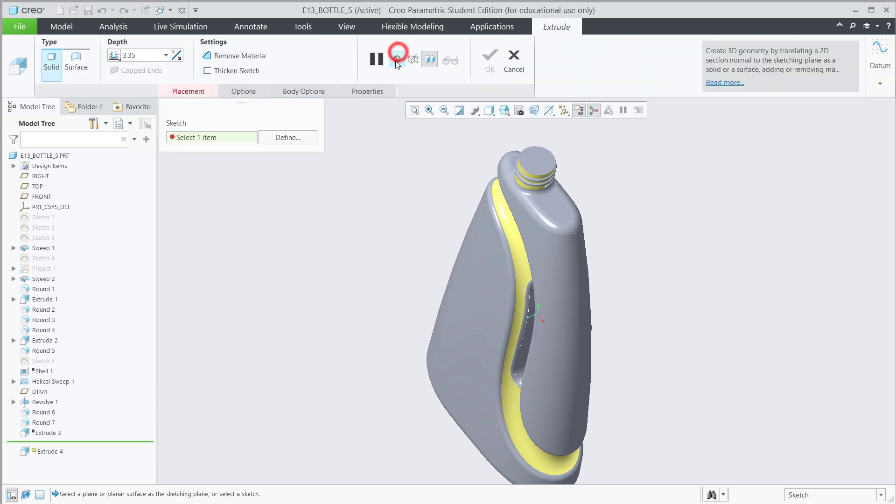
pyautogui.click(35, 200)
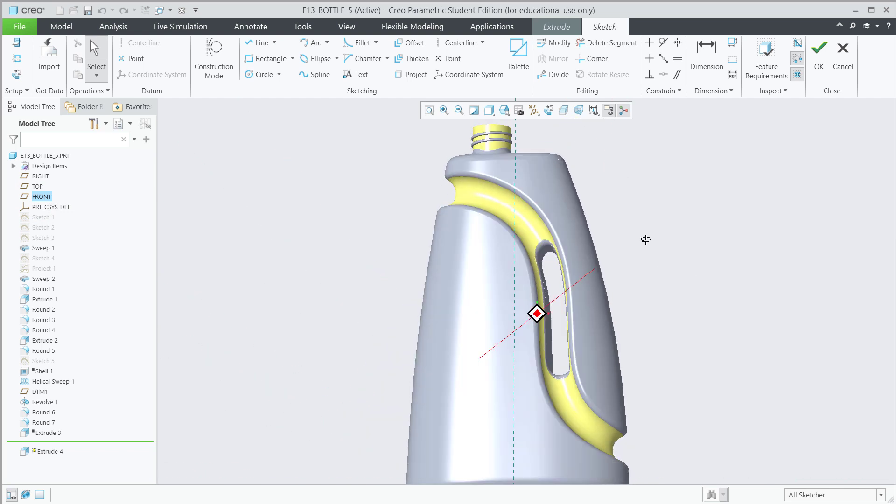
pyautogui.scroll(2, 652, 299)
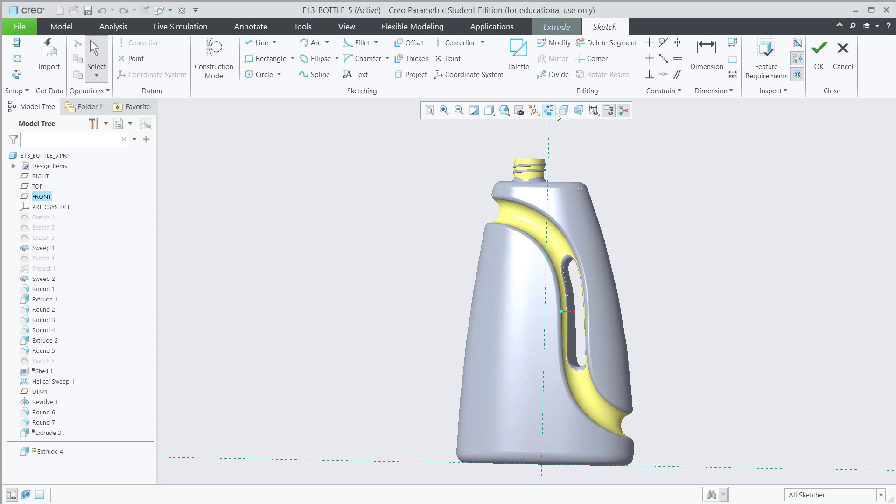
pyautogui.rightClick(525, 115)
pyautogui.click(520, 116)
pyautogui.click(503, 113)
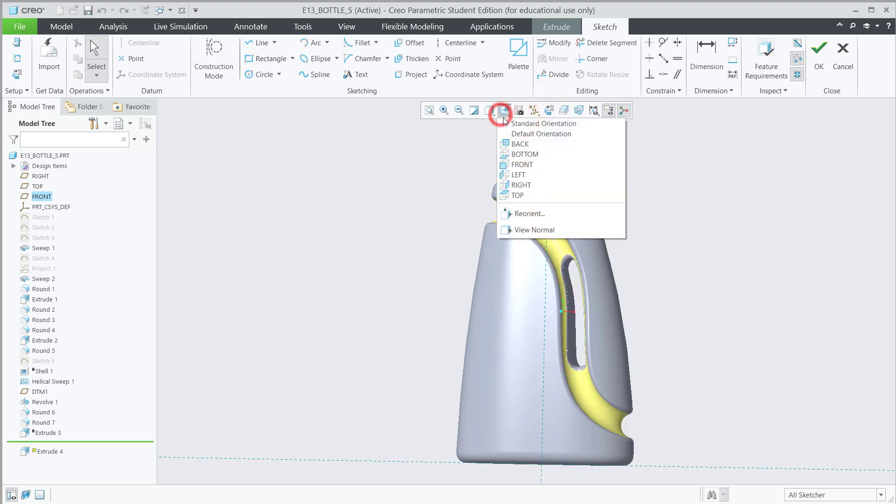
pyautogui.click(514, 165)
pyautogui.scroll(-3, 623, 297)
pyautogui.scroll(5, 625, 294)
pyautogui.click(262, 59)
pyautogui.click(462, 160)
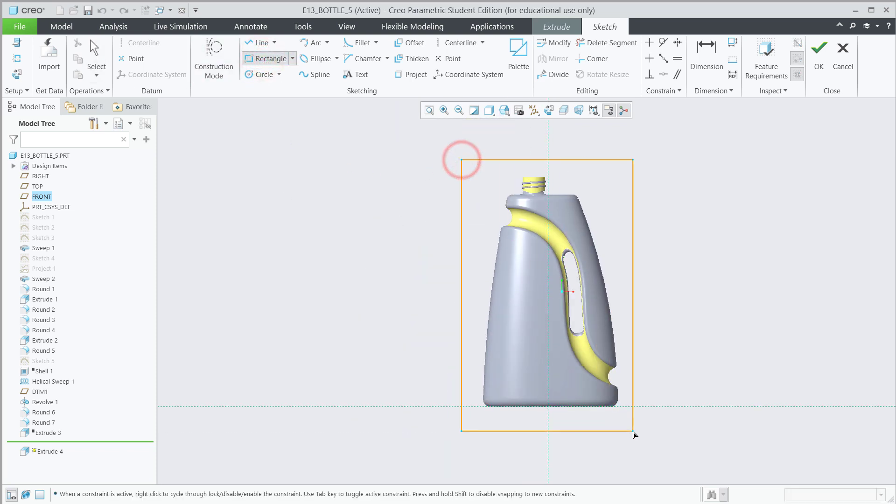
pyautogui.click(636, 431)
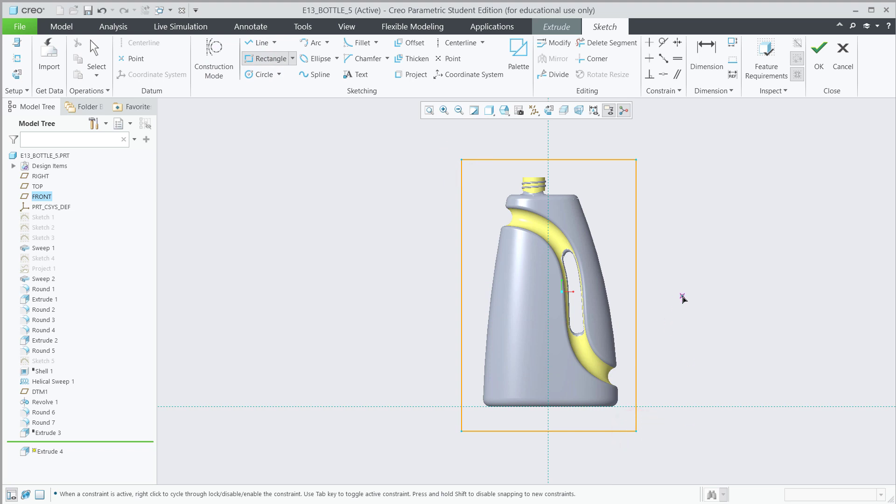
pyautogui.moveTo(682, 298); pyautogui.dragTo(655, 277, button='middle')
pyautogui.click(818, 59)
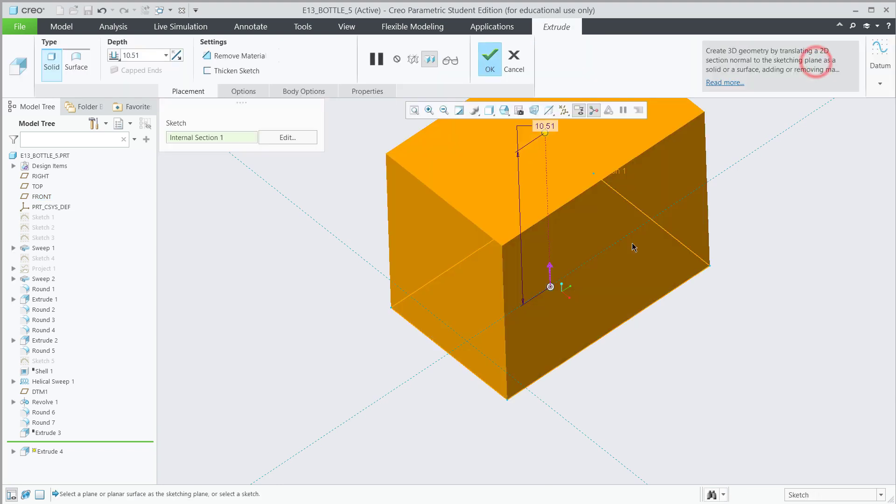
# Flip the extrusion direction and set its depth to 3.00 to complete the block.
pyautogui.click(549, 264)
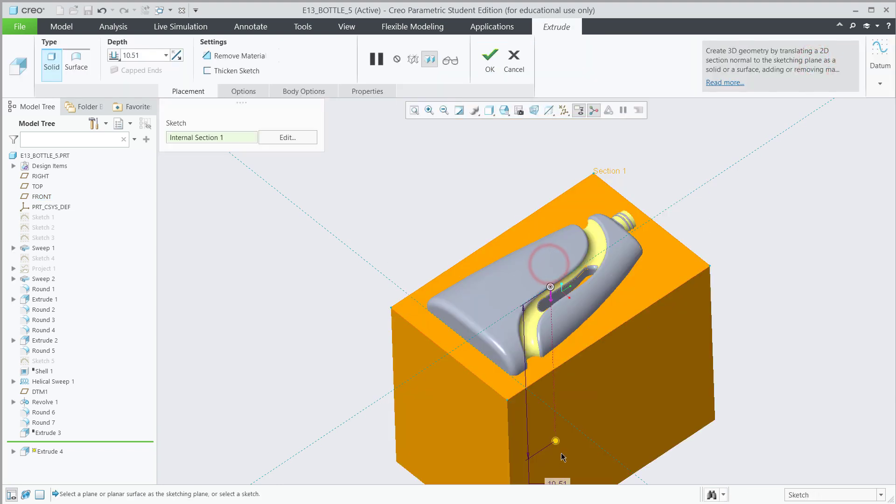
pyautogui.moveTo(556, 441); pyautogui.dragTo(552, 338)
pyautogui.doubleClick(551, 382)
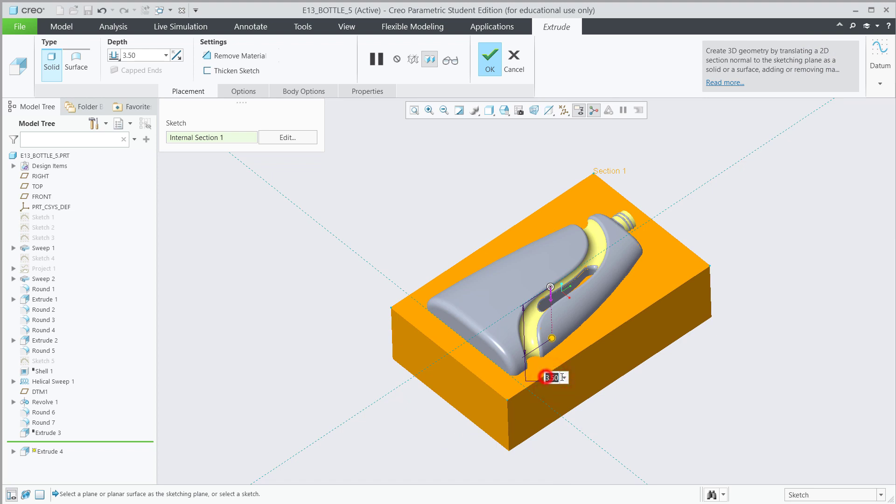
pyautogui.write('3')
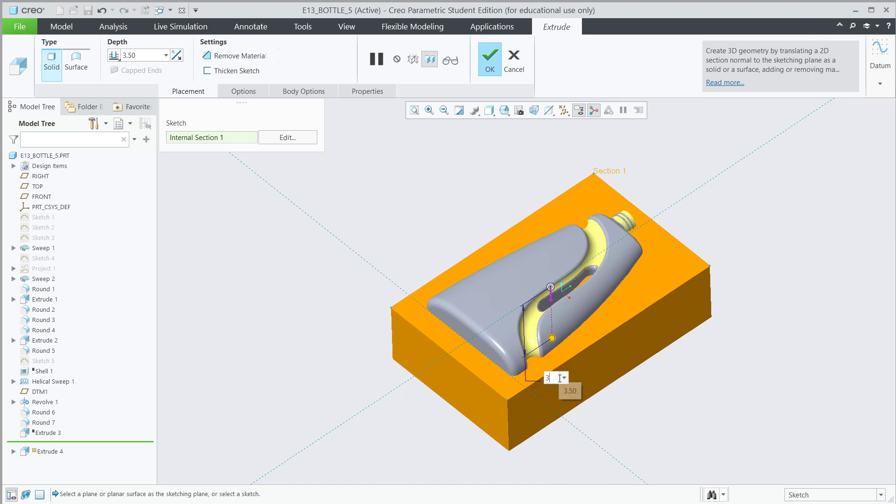
pyautogui.press('Return')
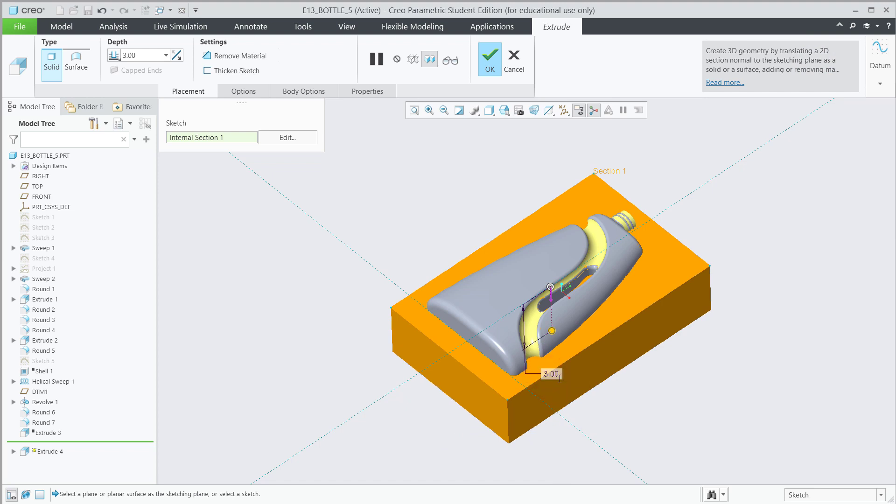
pyautogui.click(488, 69)
pyautogui.click(412, 196)
pyautogui.hotkey('ctrl', 'd')
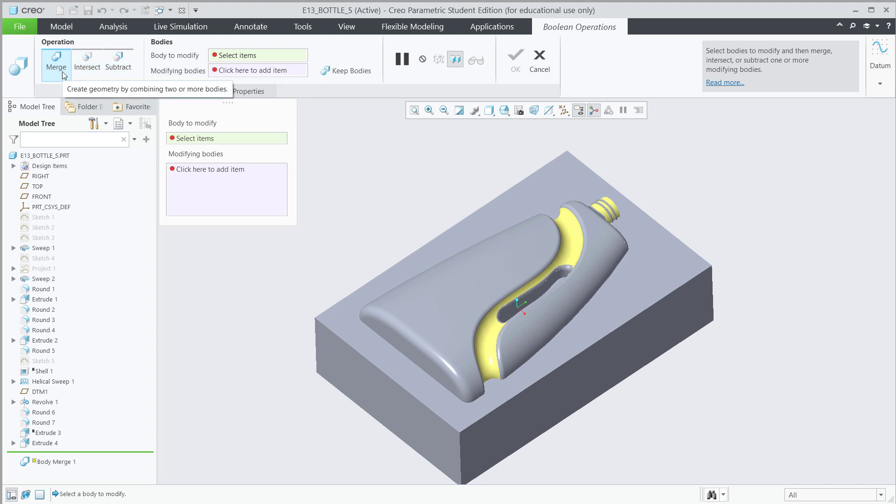
# Subtract Body 1 from the CAVITY_REAR_B block with Keep Bodies enabled.
pyautogui.click(119, 65)
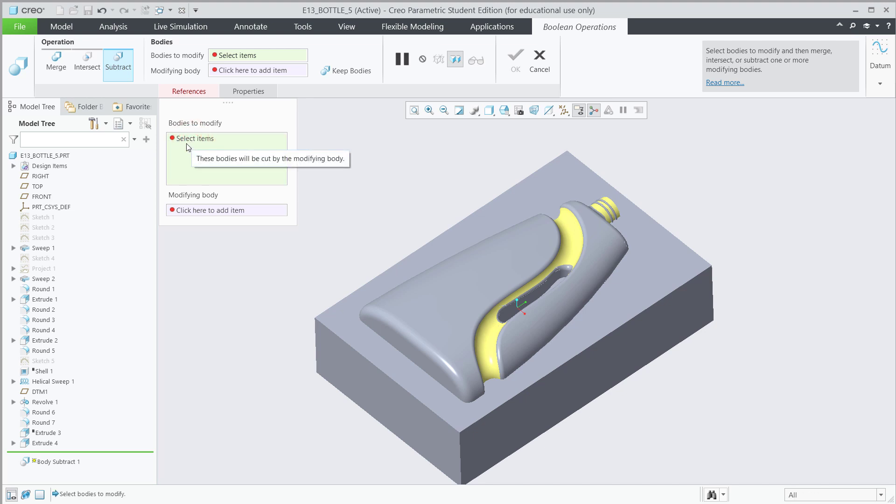
pyautogui.click(516, 204)
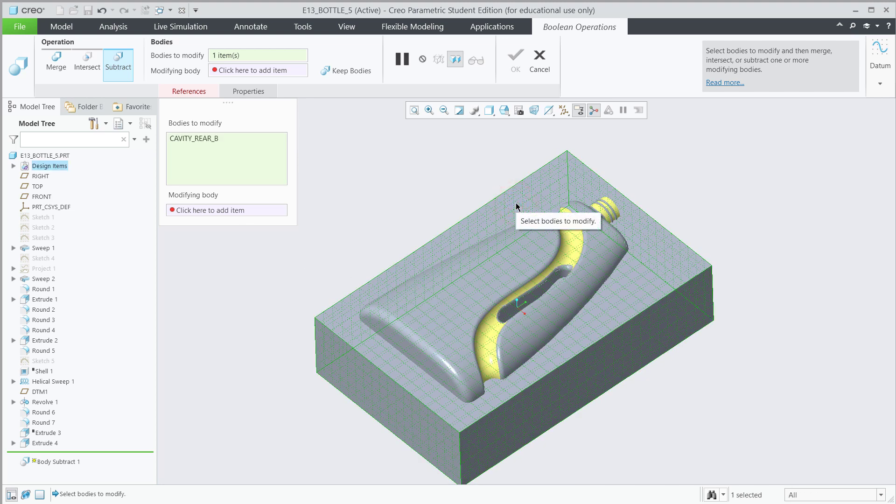
pyautogui.click(228, 211)
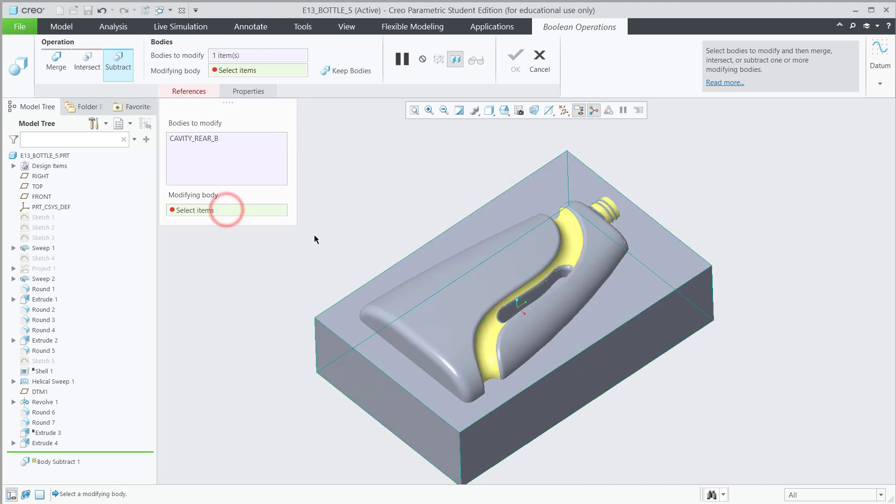
pyautogui.click(493, 277)
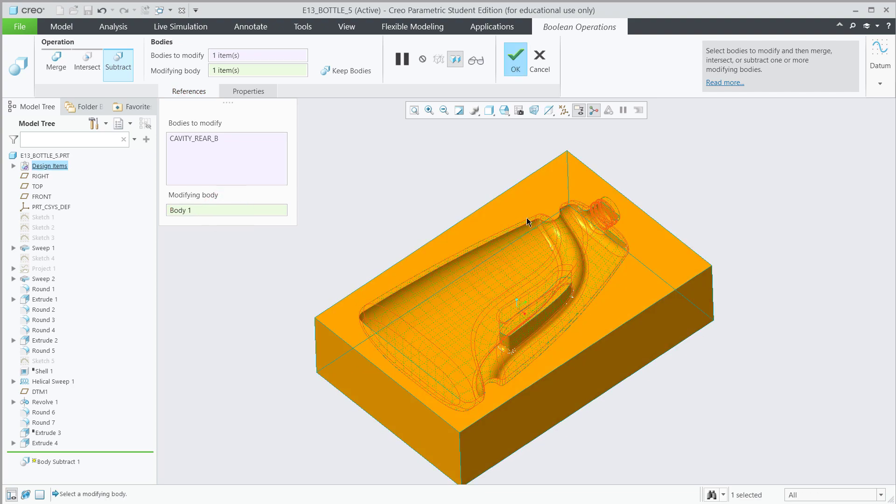
pyautogui.moveTo(414, 242); pyautogui.dragTo(471, 150, button='middle')
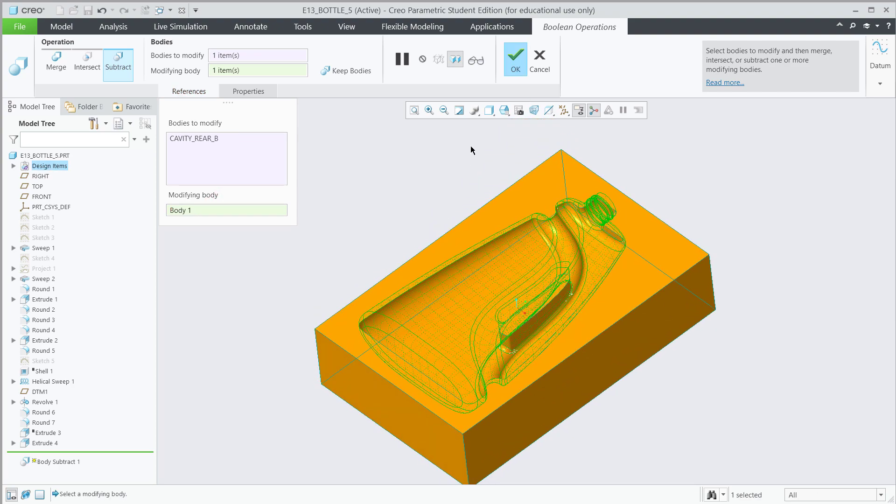
pyautogui.click(355, 73)
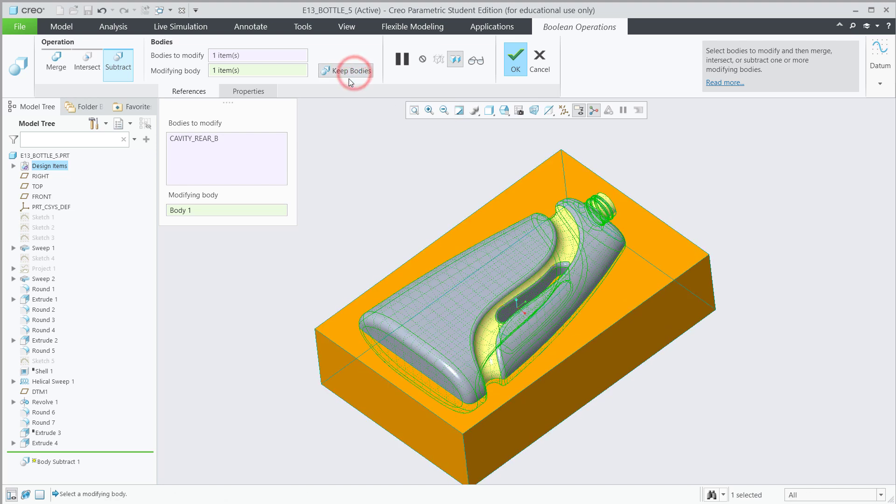
pyautogui.click(513, 60)
pyautogui.click(366, 181)
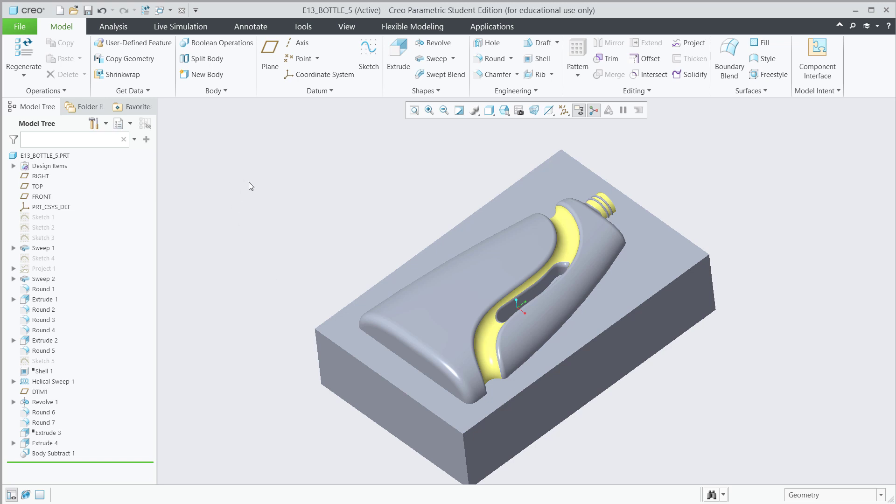
# Create a new empty body named CAVITY_FRONT_B.
pyautogui.click(200, 74)
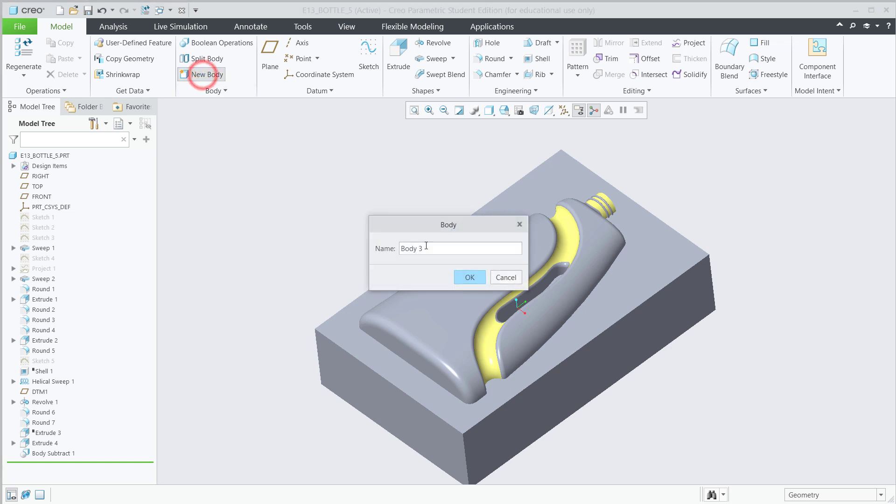
pyautogui.doubleClick(428, 249)
pyautogui.click(426, 250)
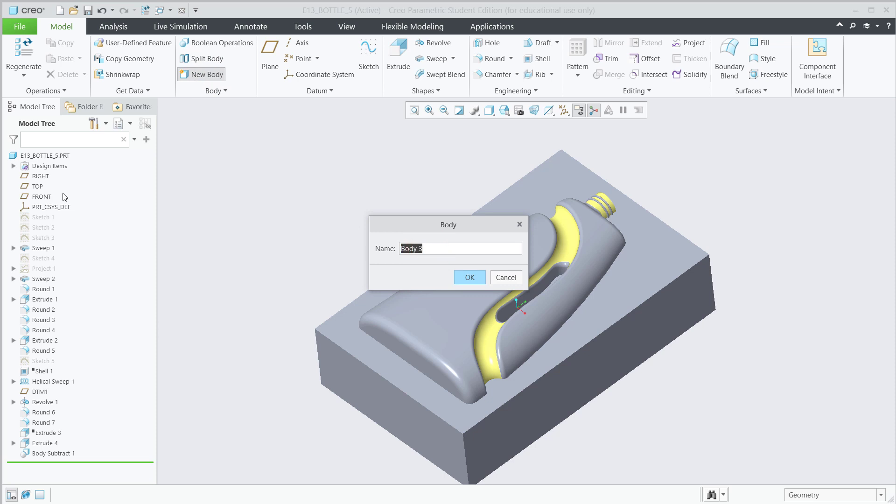
pyautogui.click(14, 166)
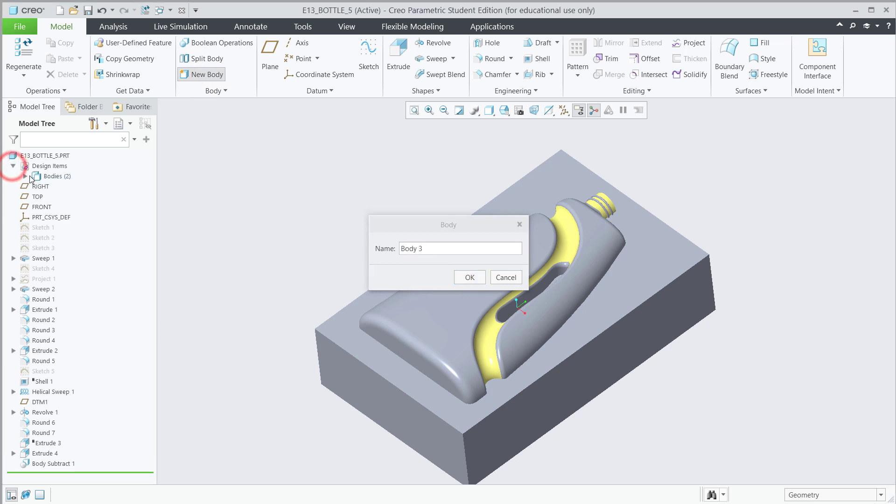
pyautogui.click(24, 176)
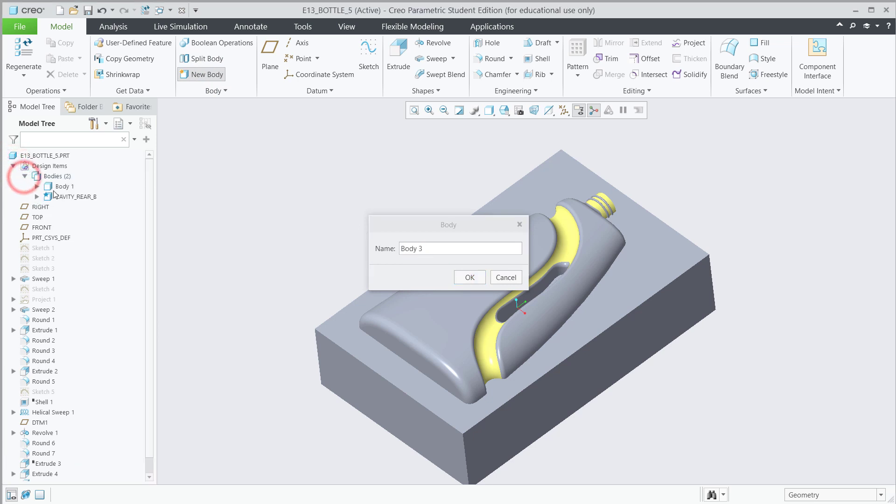
pyautogui.click(437, 251)
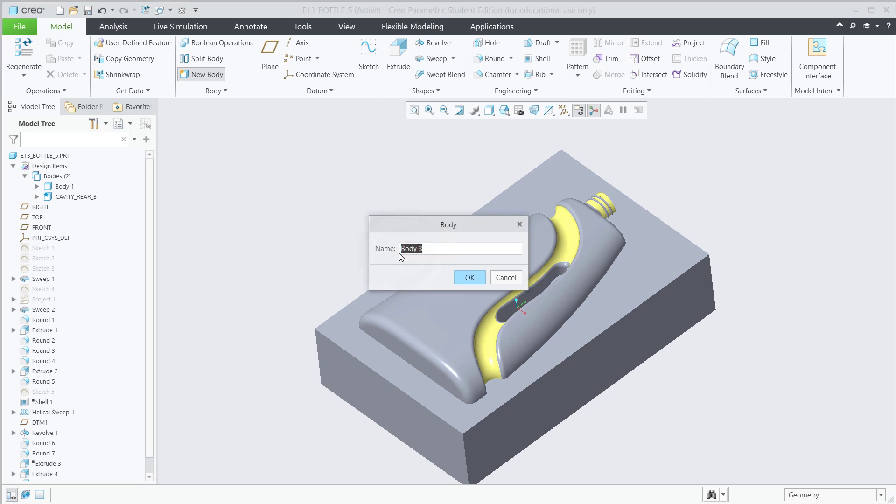
pyautogui.write('CAVITY_FRONT_B')
pyautogui.click(464, 279)
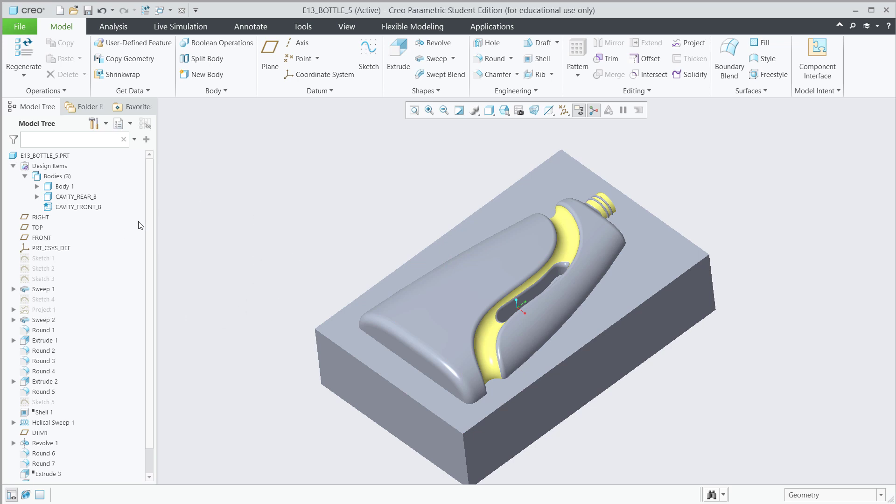
# Rename Body 1 to BOTTLE in the Model Tree.
pyautogui.doubleClick(62, 188)
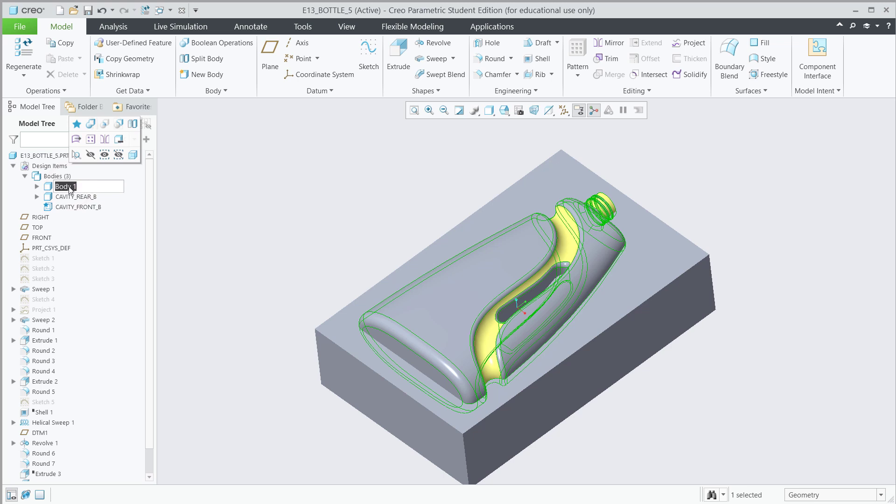
pyautogui.write('BOTTLE')
pyautogui.click(187, 217)
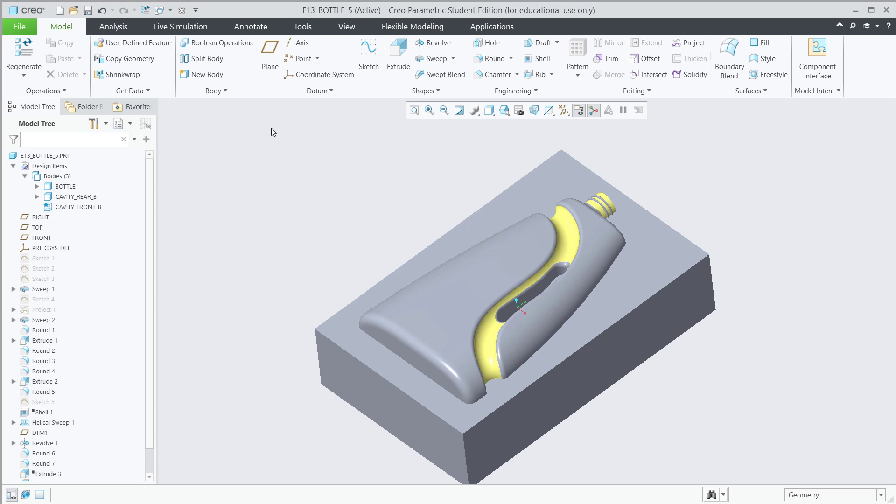
# Sketch a rectangle on FRONT matching the cavity block's corners, removing both corner coincident constraints.
pyautogui.click(396, 55)
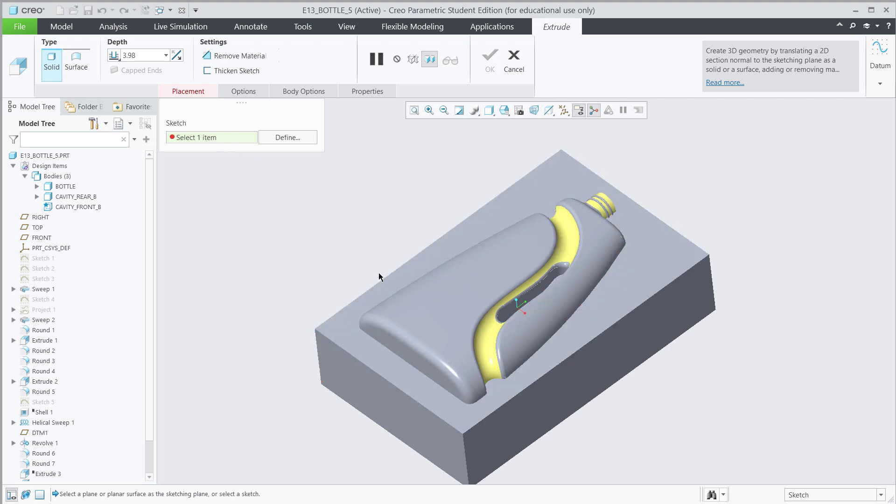
pyautogui.click(33, 238)
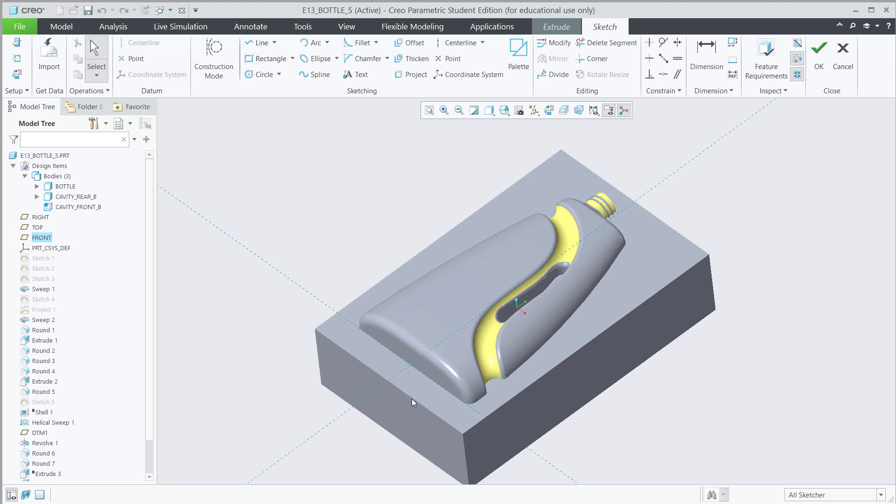
pyautogui.click(267, 59)
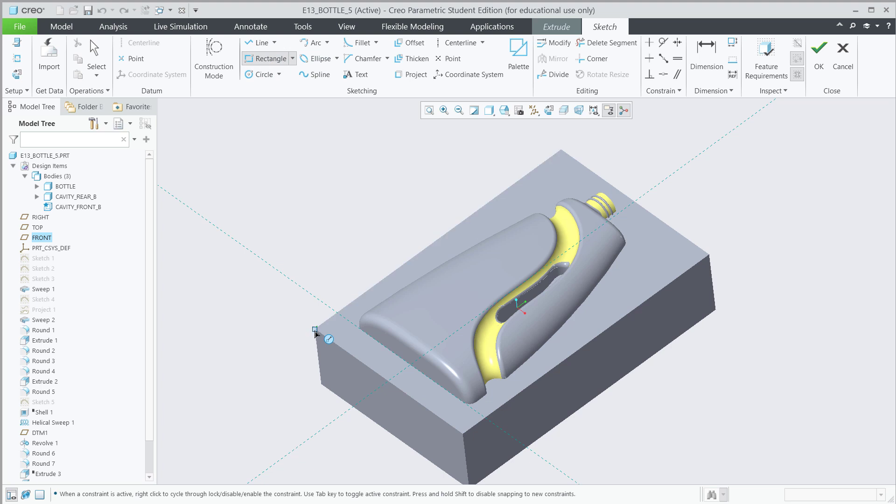
pyautogui.click(314, 329)
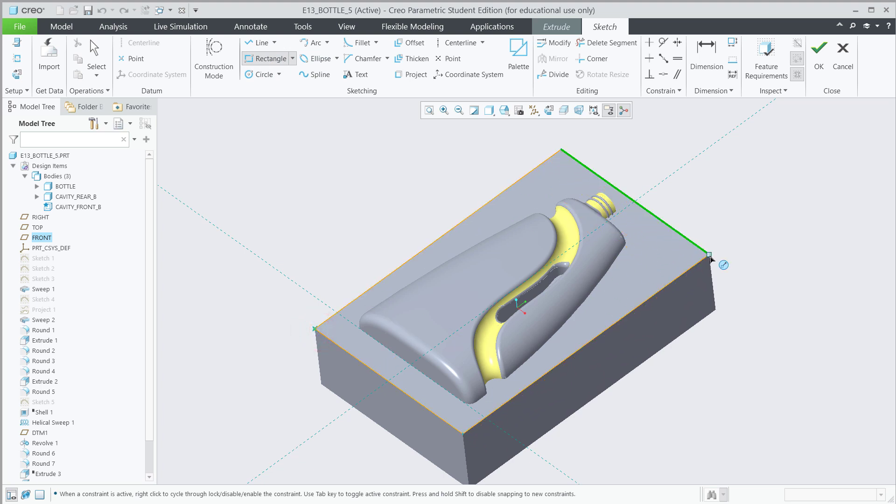
pyautogui.click(710, 257)
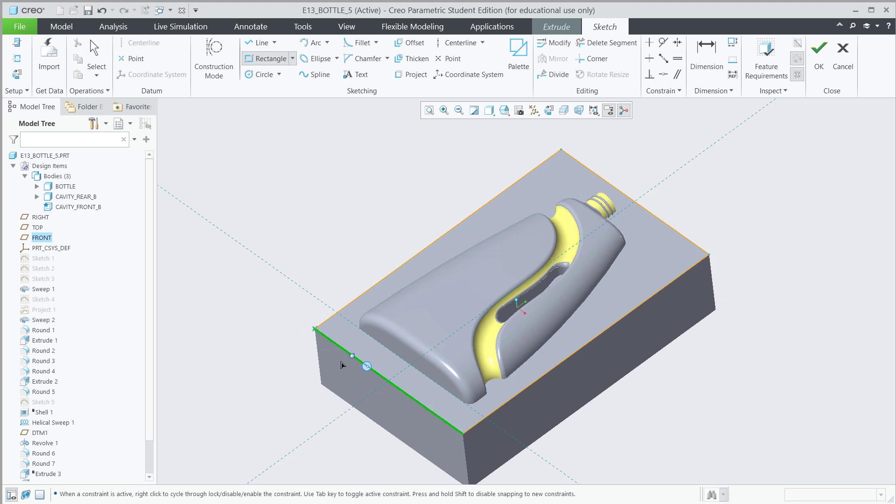
pyautogui.middleClick(794, 297)
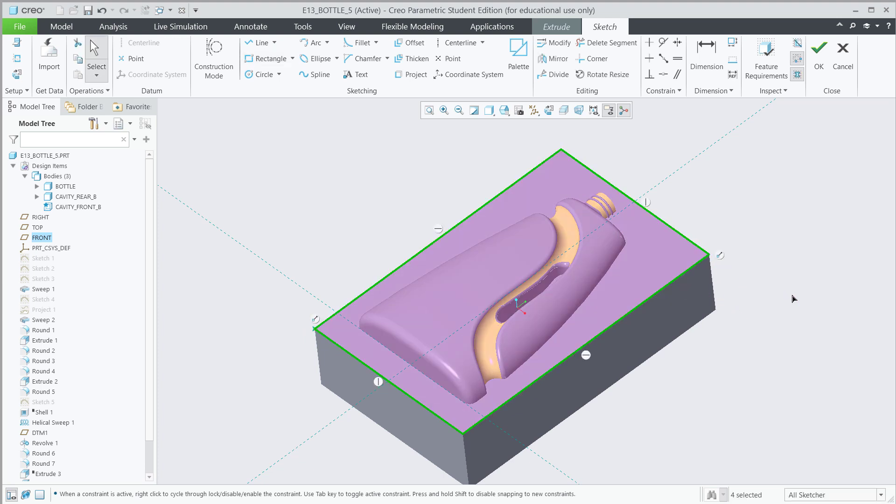
pyautogui.click(720, 256)
pyautogui.press('Delete')
pyautogui.click(315, 321)
pyautogui.press('Delete')
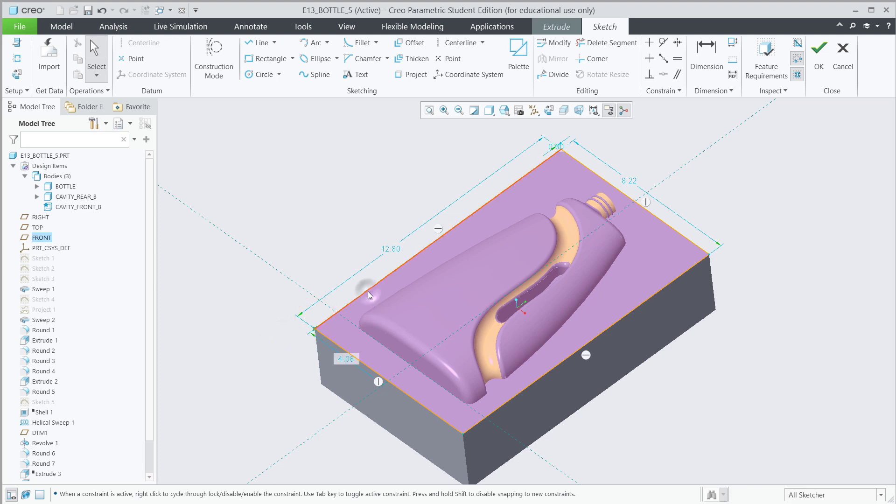
pyautogui.click(304, 237)
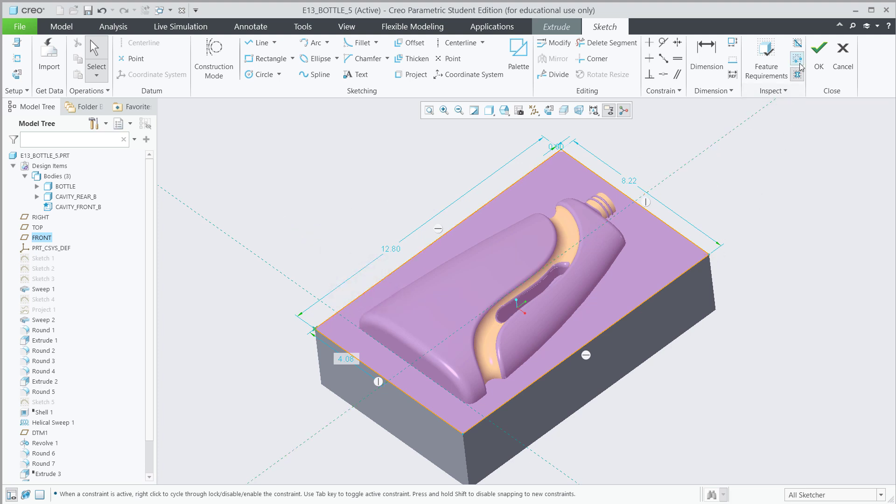
pyautogui.click(820, 69)
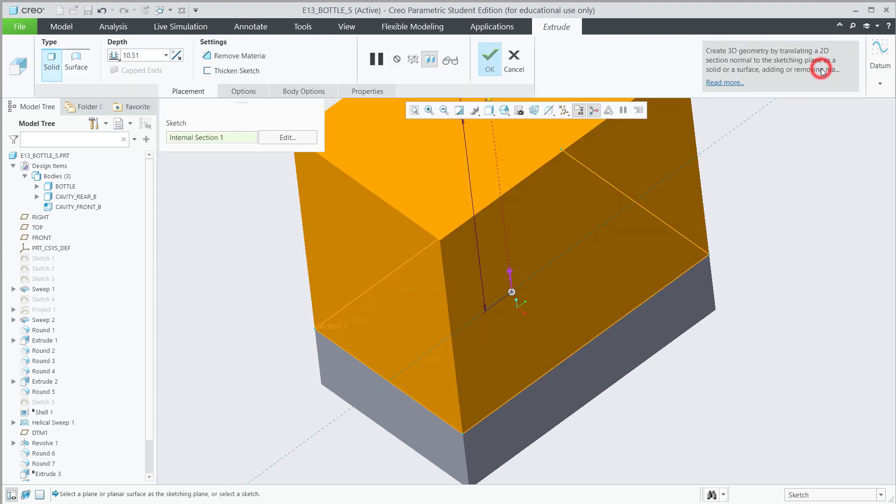
# Set the extrusion depth to 3 and complete the stacked block.
pyautogui.scroll(-3, 361, 320)
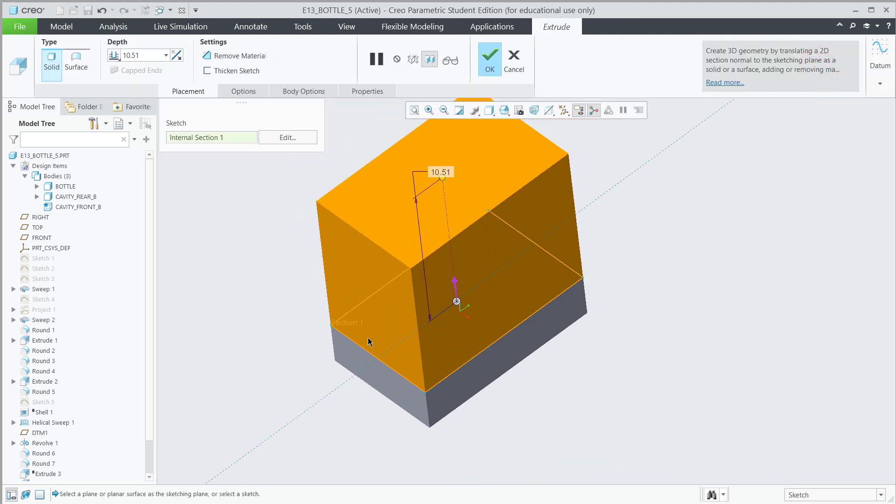
pyautogui.doubleClick(434, 173)
pyautogui.write('3')
pyautogui.press('Return')
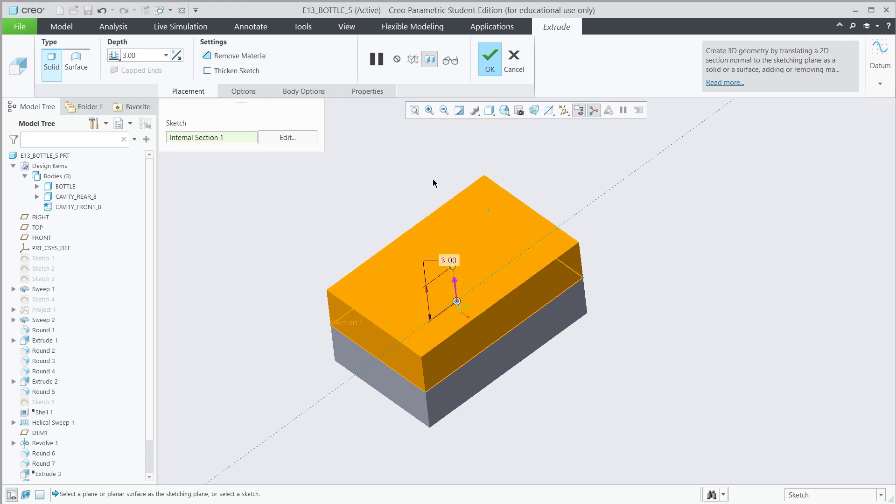
pyautogui.click(490, 60)
pyautogui.click(395, 199)
pyautogui.scroll(-1, 379, 280)
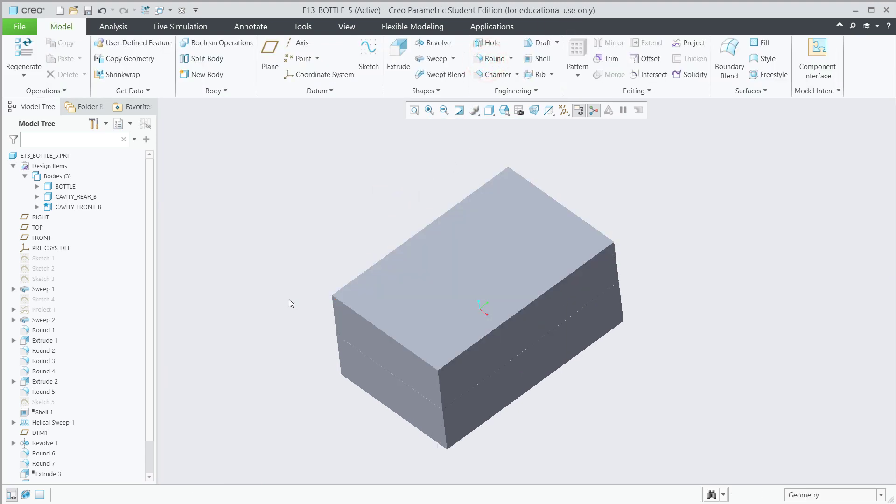
# Switch the display to Shading With Edges and turn the model to a side view.
pyautogui.click(505, 115)
pyautogui.click(490, 117)
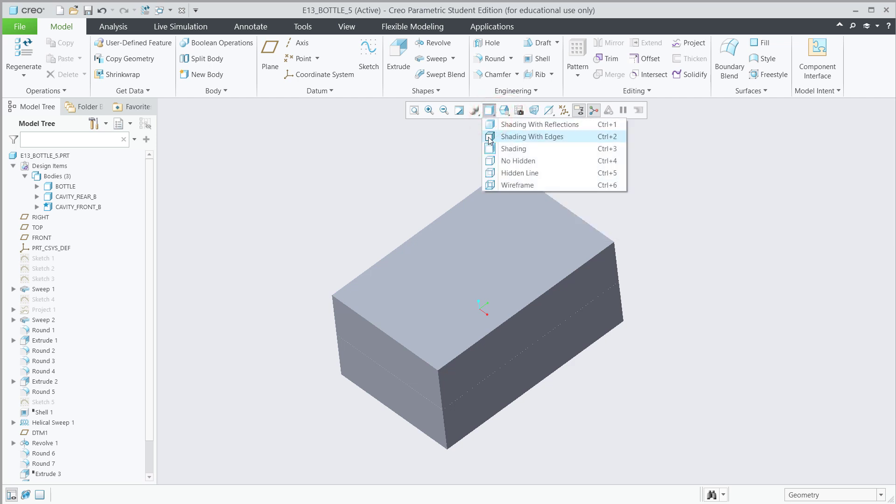
pyautogui.click(490, 137)
pyautogui.click(332, 207)
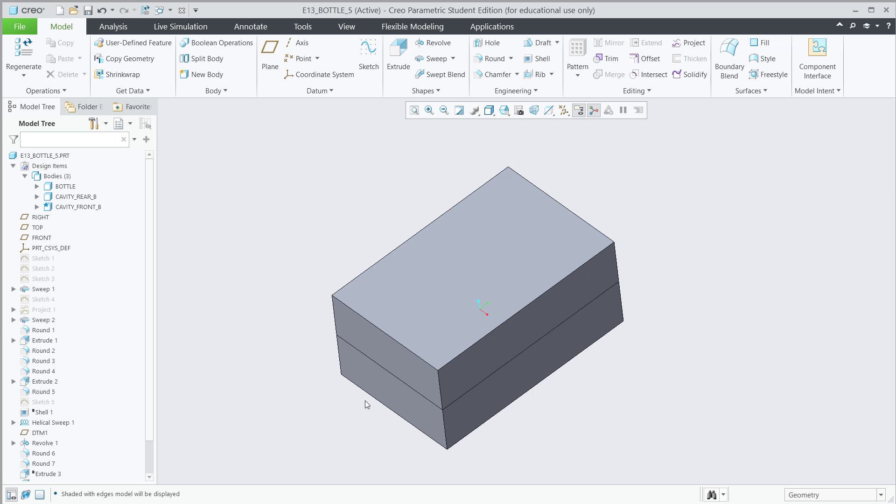
pyautogui.scroll(-1, 365, 402)
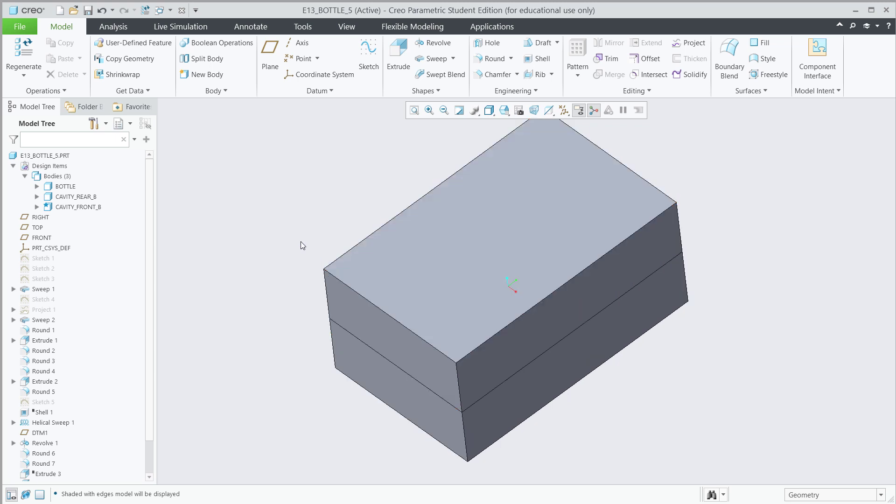
pyautogui.moveTo(468, 321); pyautogui.dragTo(456, 300, button='middle')
# Hide the CAVITY_REAR_B body and tilt the view.
pyautogui.click(77, 196)
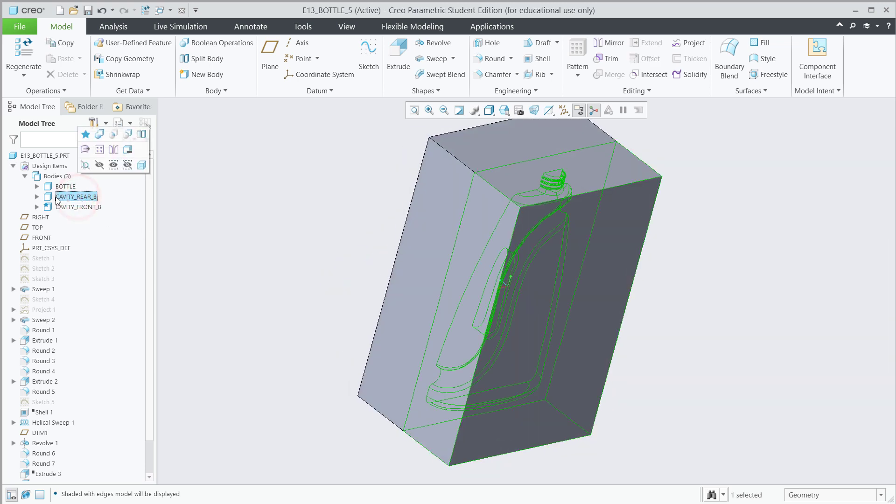
pyautogui.click(99, 166)
pyautogui.moveTo(402, 280); pyautogui.dragTo(436, 306, button='middle')
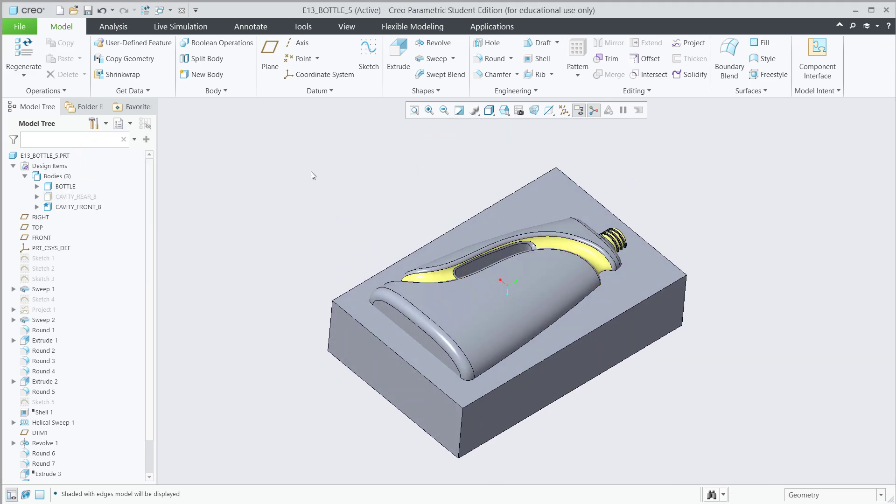
# Subtract BOTTLE from CAVITY_FRONT_B with Keep Bodies on so the bottle body remains.
pyautogui.click(223, 46)
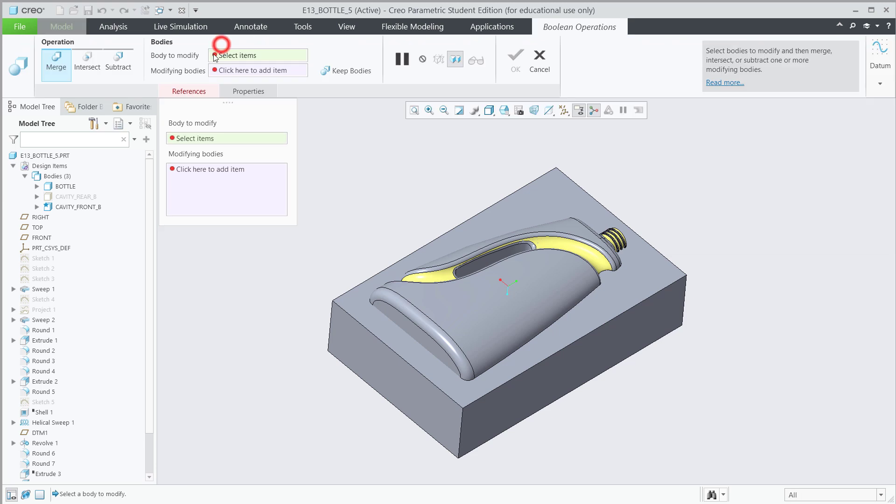
pyautogui.click(117, 66)
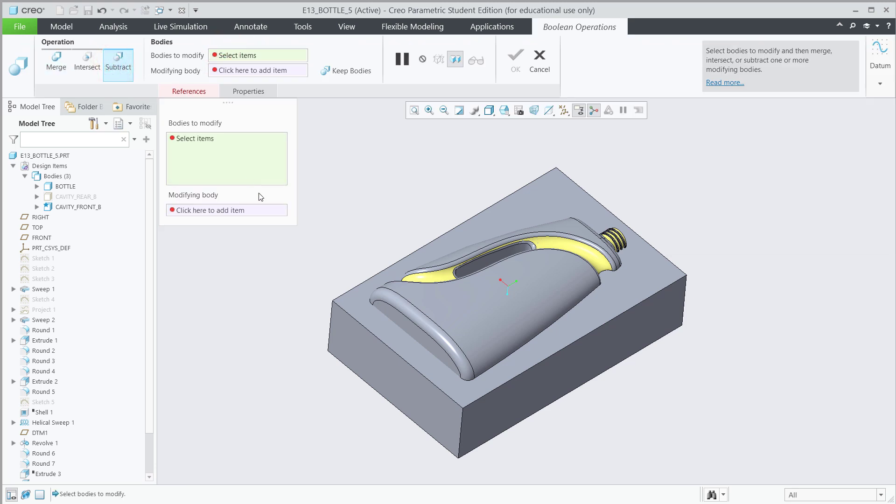
pyautogui.click(536, 205)
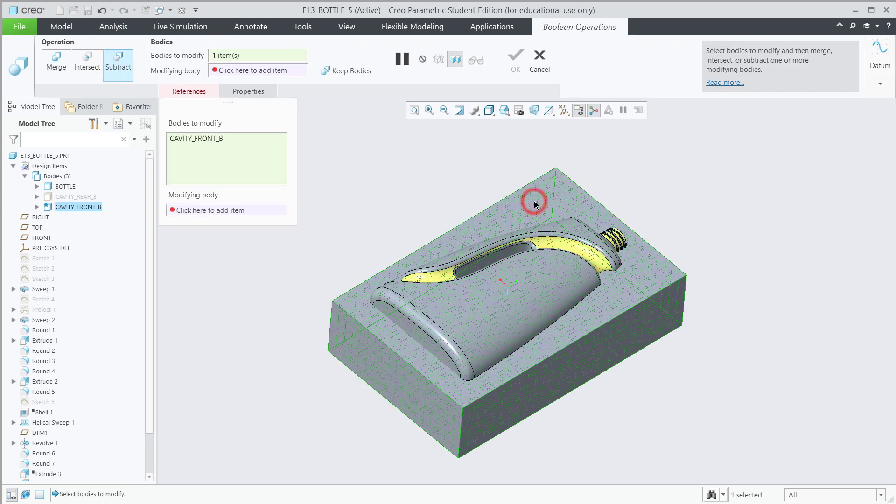
pyautogui.click(217, 211)
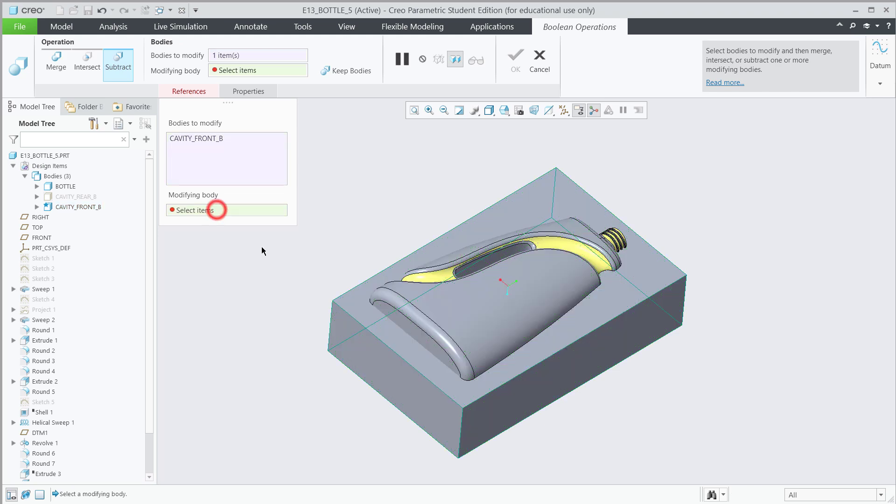
pyautogui.click(512, 309)
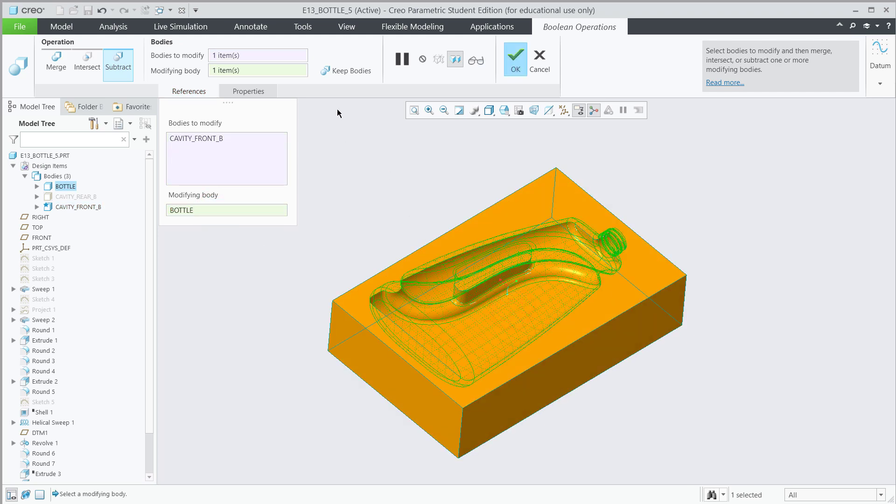
pyautogui.click(339, 71)
pyautogui.click(516, 61)
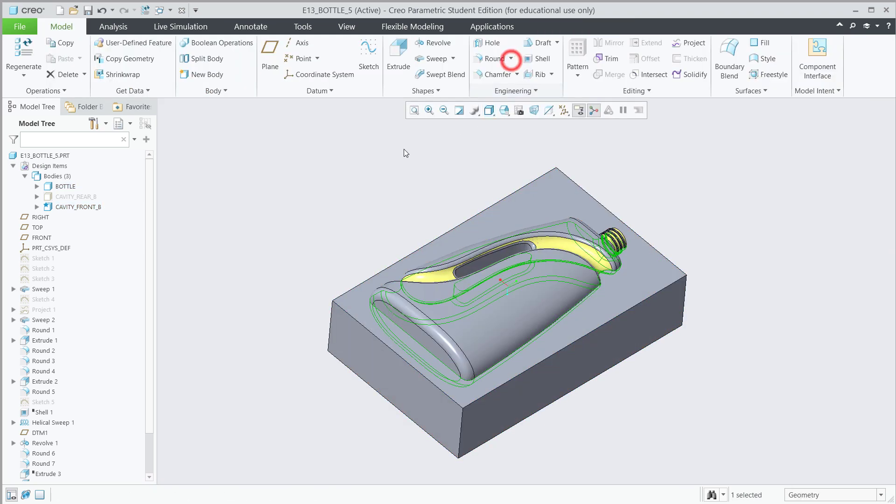
pyautogui.click(367, 165)
pyautogui.moveTo(325, 204)
pyautogui.mouseDown(button='middle')
pyautogui.moveTo(318, 255)
pyautogui.moveTo(304, 166)
pyautogui.moveTo(316, 213)
pyautogui.mouseUp(button='middle')
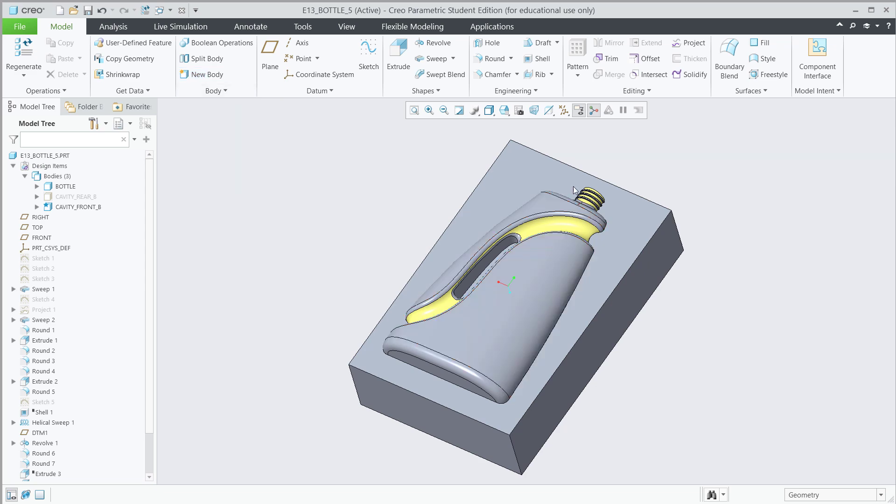
pyautogui.scroll(3, 616, 186)
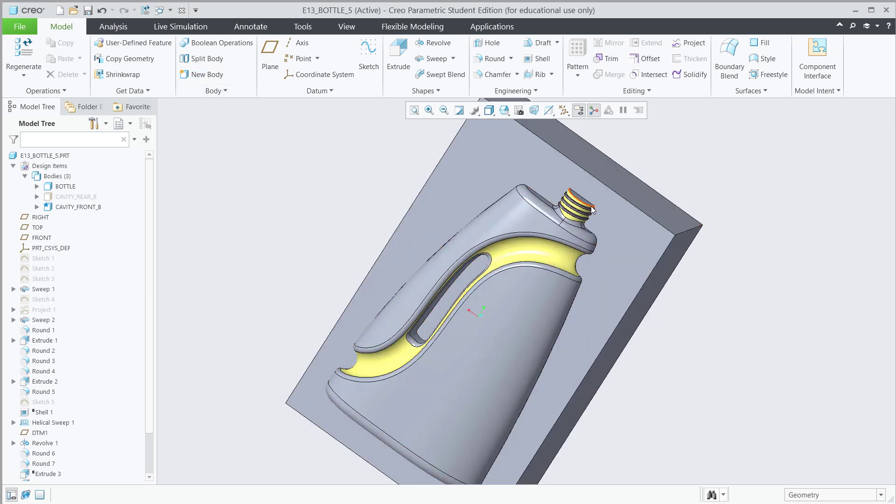
pyautogui.scroll(2, 538, 185)
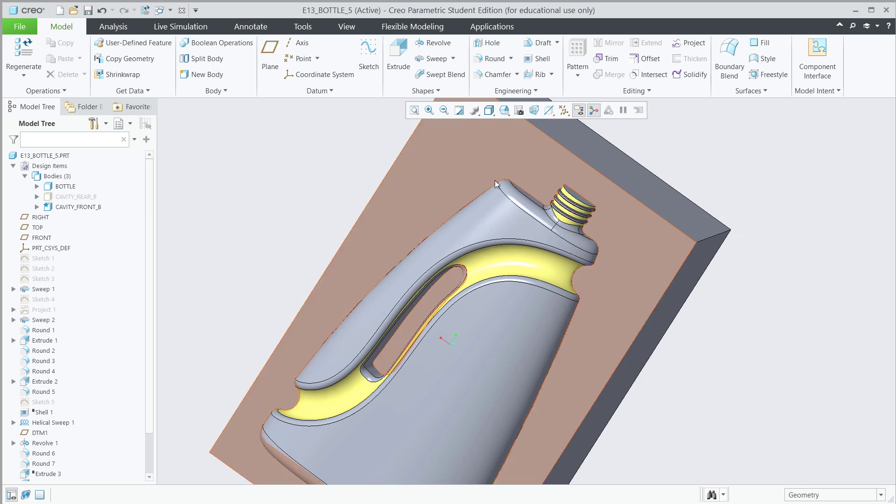
pyautogui.moveTo(716, 375); pyautogui.dragTo(726, 342, button='middle')
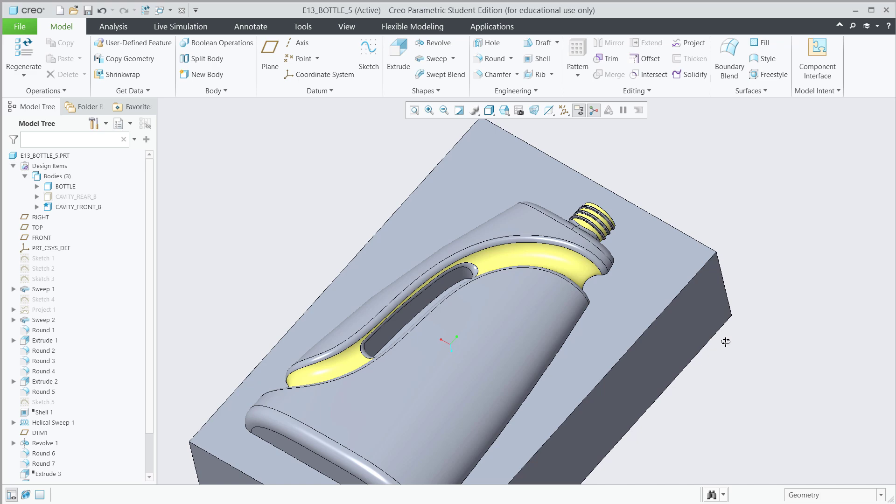
pyautogui.moveTo(626, 163)
pyautogui.mouseDown(button='middle')
pyautogui.moveTo(636, 170)
pyautogui.moveTo(627, 164)
pyautogui.mouseUp(button='middle')
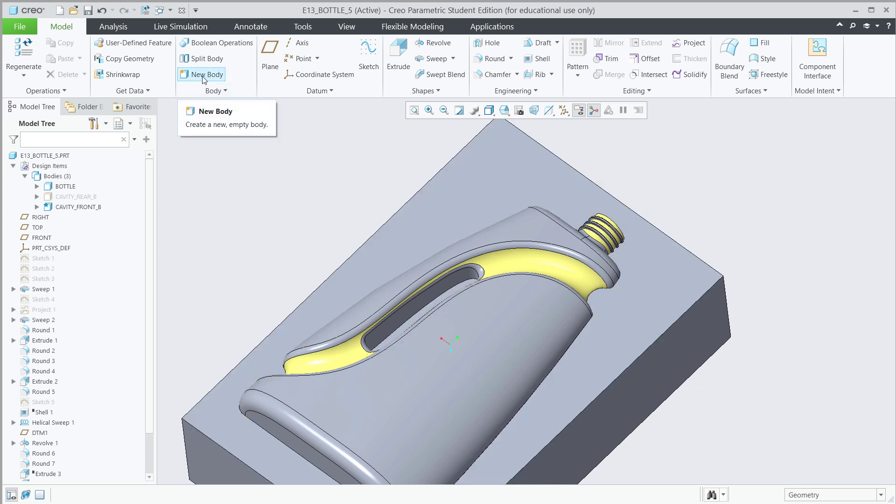
# Create a new empty body named INSERT_FRONT_B.
pyautogui.click(202, 77)
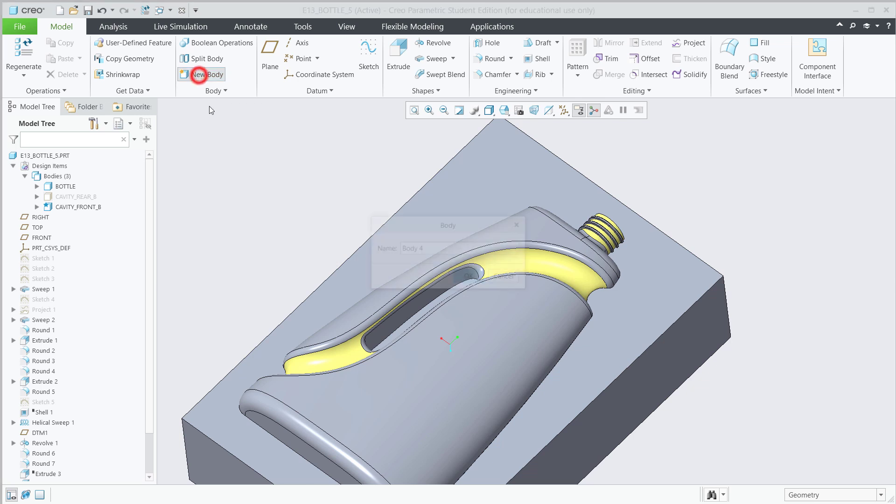
pyautogui.doubleClick(426, 248)
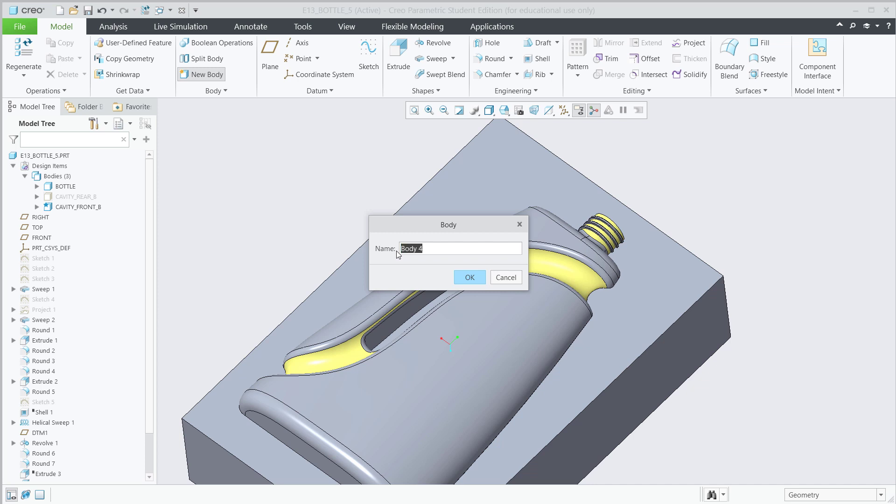
pyautogui.write('FRONT')
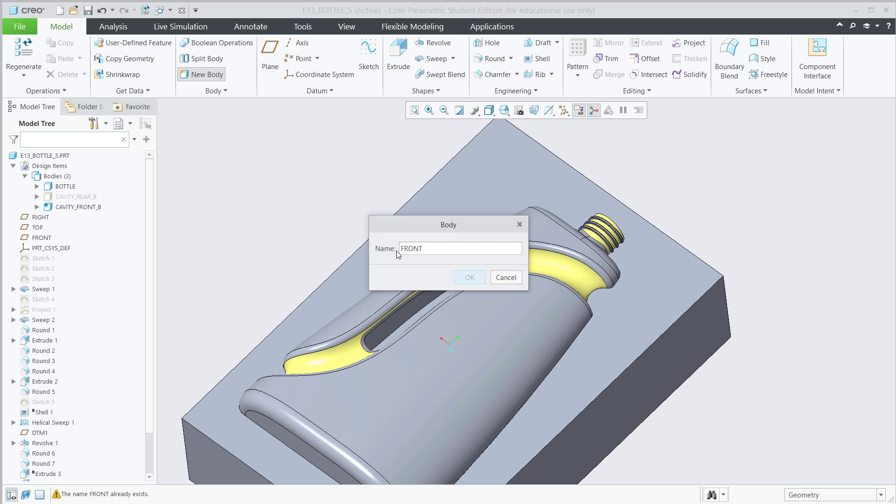
pyautogui.press('BackSpace')
pyautogui.press('BackSpace')
pyautogui.press('BackSpace')
pyautogui.press('BackSpace')
pyautogui.press('BackSpace')
pyautogui.write('INSER')
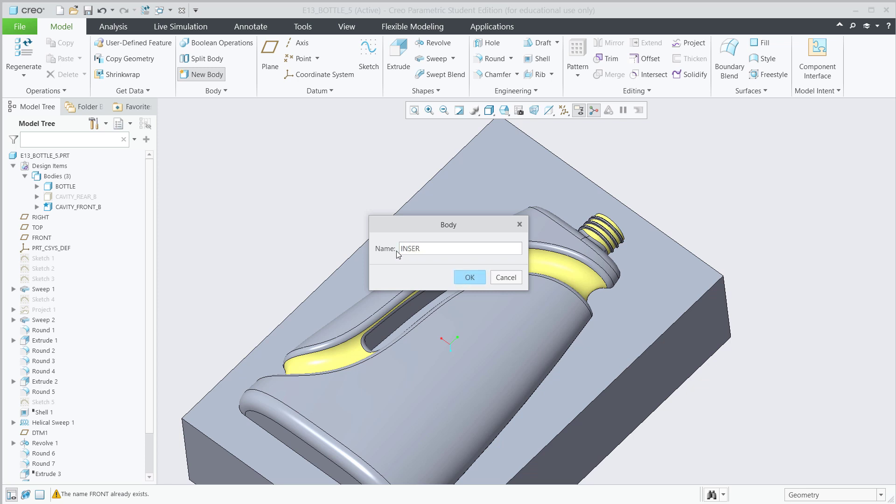
pyautogui.write('T_FRONT')
pyautogui.write('_B')
pyautogui.click(470, 277)
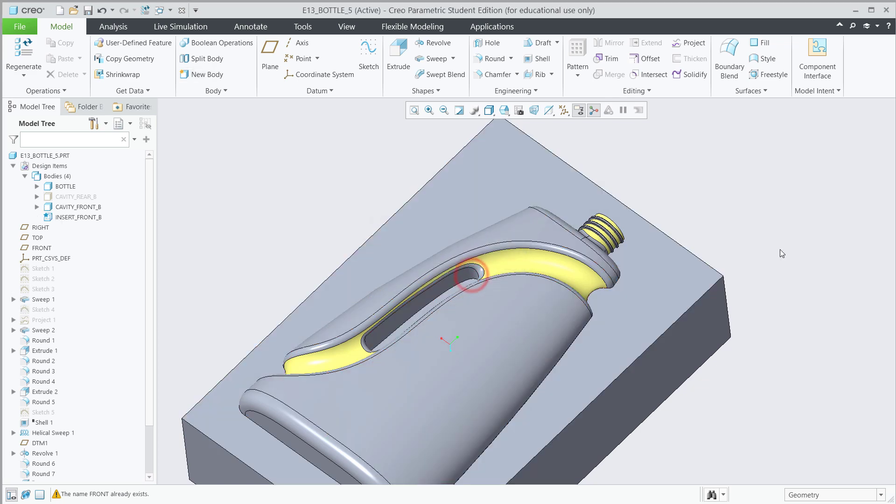
pyautogui.moveTo(775, 249)
pyautogui.mouseDown(button='middle')
pyautogui.moveTo(766, 266)
pyautogui.moveTo(782, 238)
pyautogui.mouseUp(button='middle')
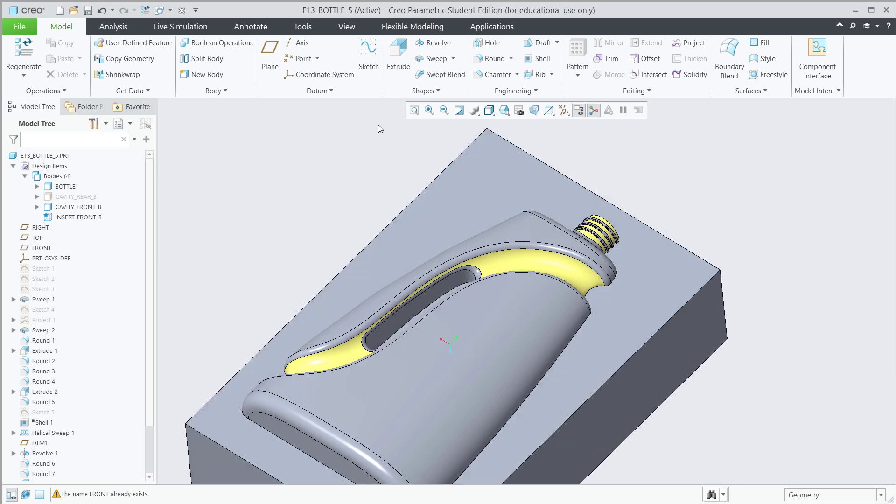
# Sketch a rectangle on the FRONT plane from the block's top edge past the bottle neck for an extrusion.
pyautogui.click(400, 52)
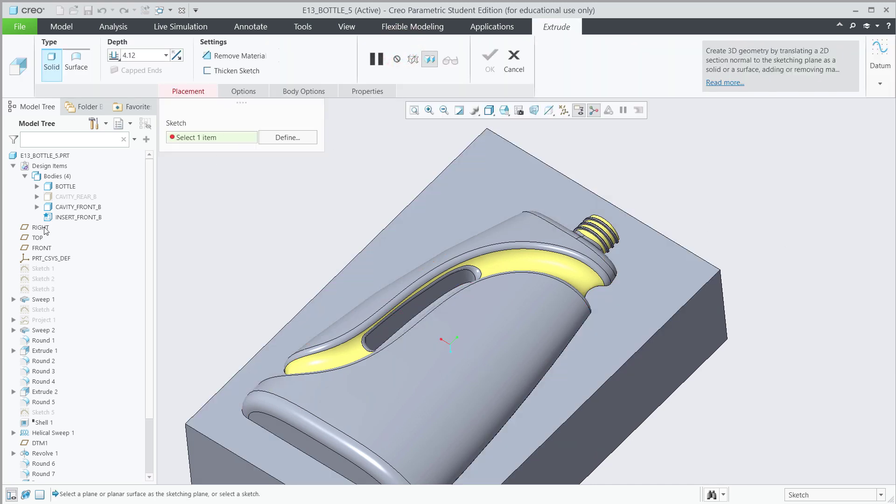
pyautogui.click(29, 248)
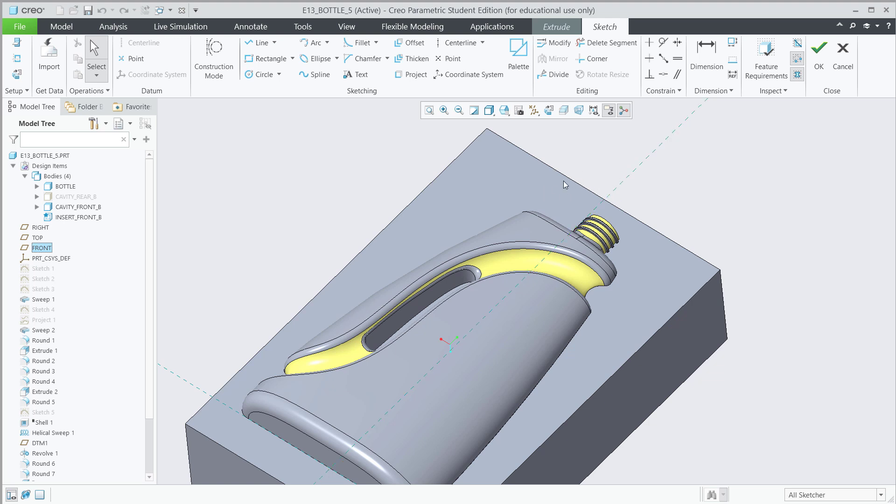
pyautogui.click(259, 58)
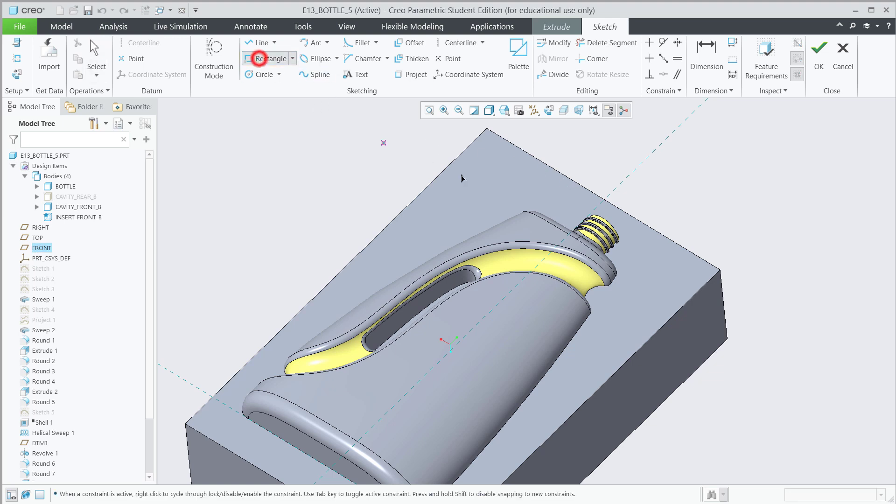
pyautogui.click(544, 164)
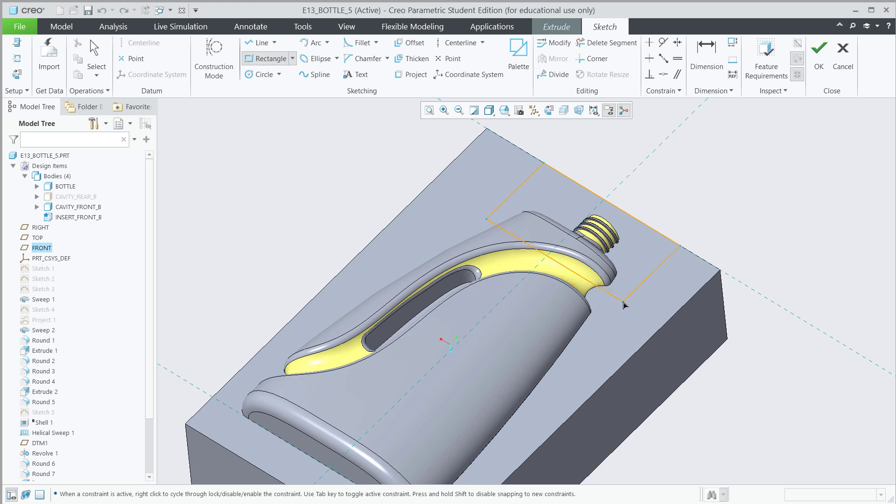
pyautogui.click(624, 300)
pyautogui.middleClick(683, 204)
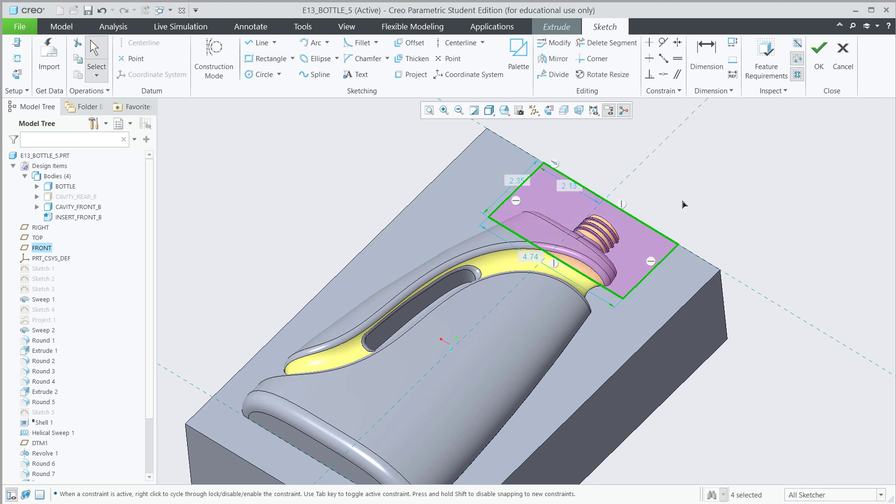
pyautogui.click(556, 166)
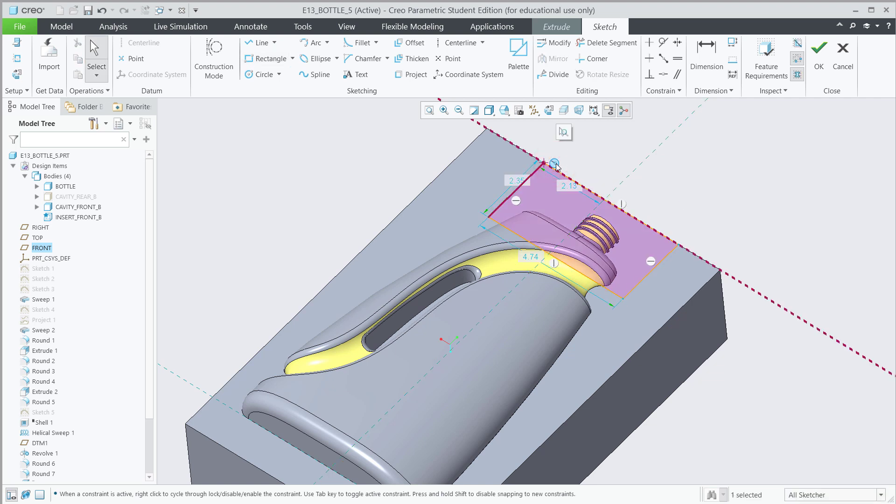
pyautogui.click(643, 187)
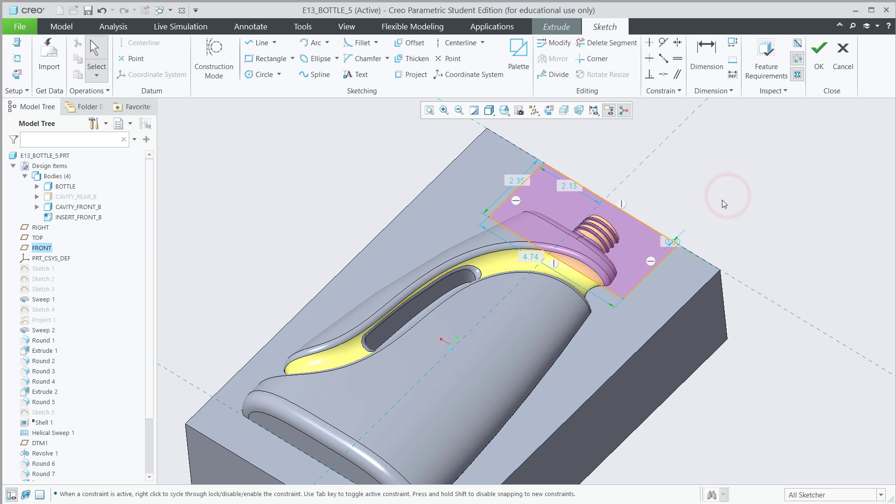
pyautogui.click(819, 67)
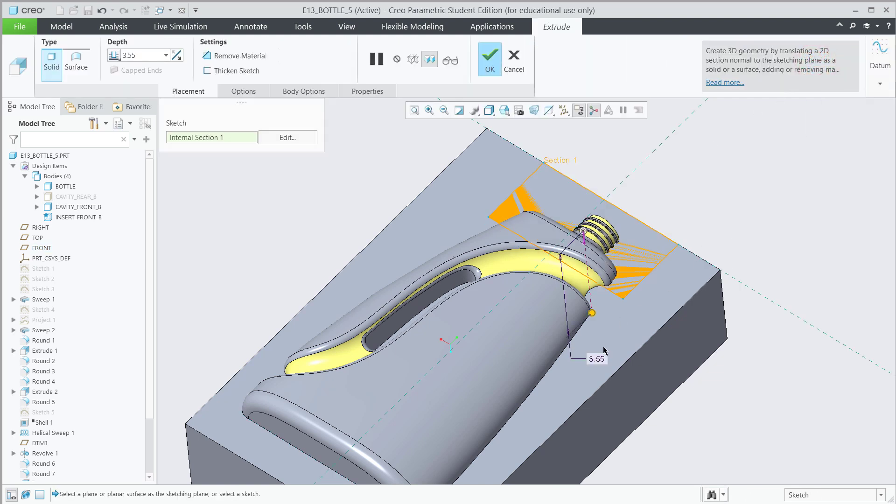
# Change the extrusion depth to 1.5 and finish the neck block.
pyautogui.doubleClick(596, 358)
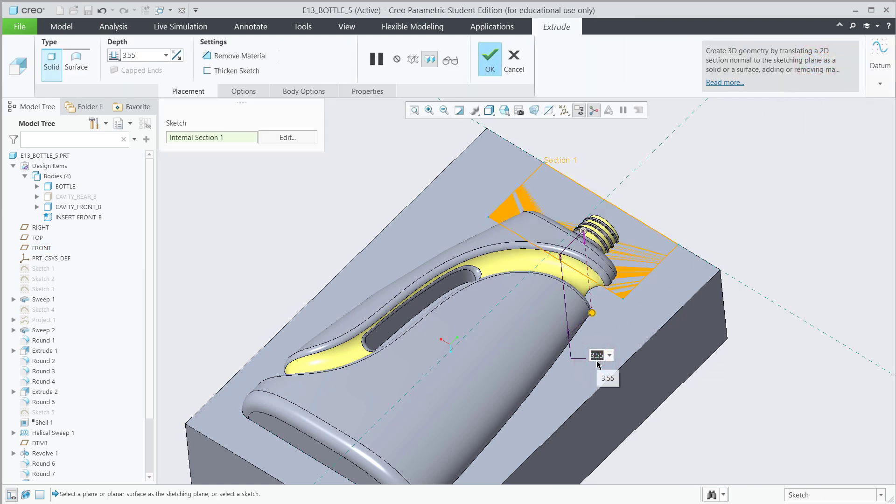
pyautogui.write('1')
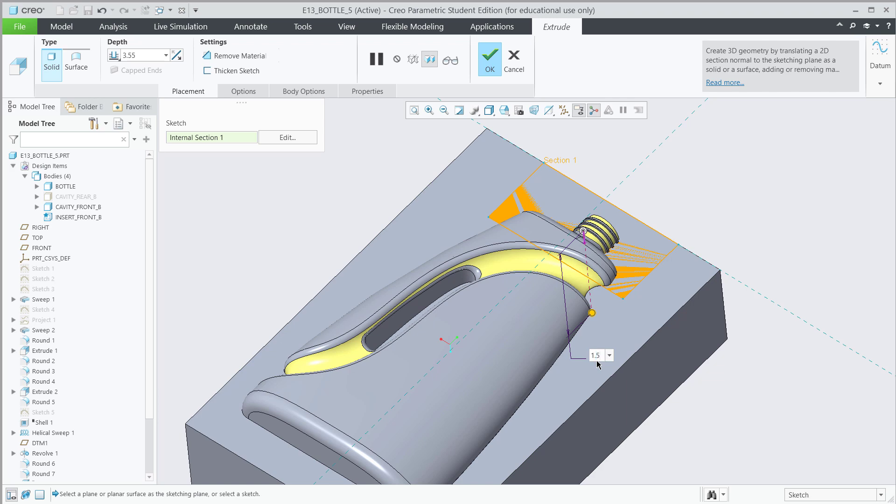
pyautogui.write('.5')
pyautogui.press('Return')
pyautogui.moveTo(699, 232)
pyautogui.mouseDown(button='middle')
pyautogui.moveTo(656, 248)
pyautogui.moveTo(642, 268)
pyautogui.moveTo(714, 234)
pyautogui.moveTo(700, 224)
pyautogui.mouseUp(button='middle')
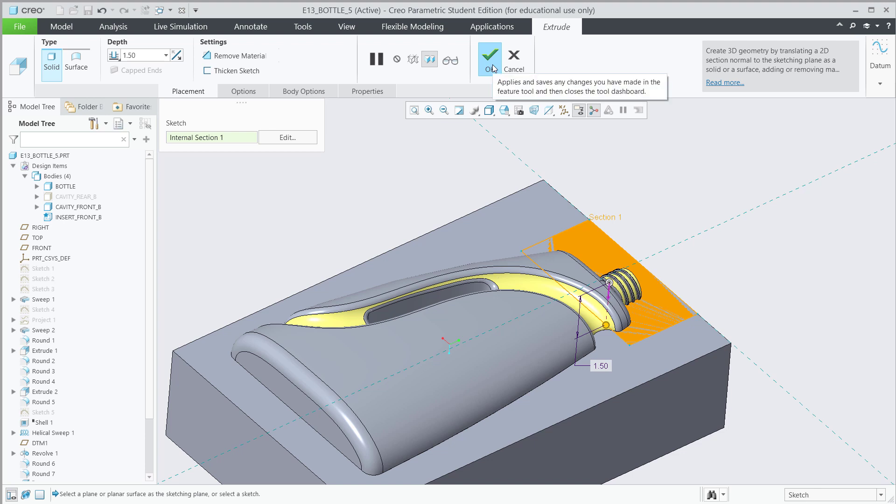
pyautogui.click(492, 64)
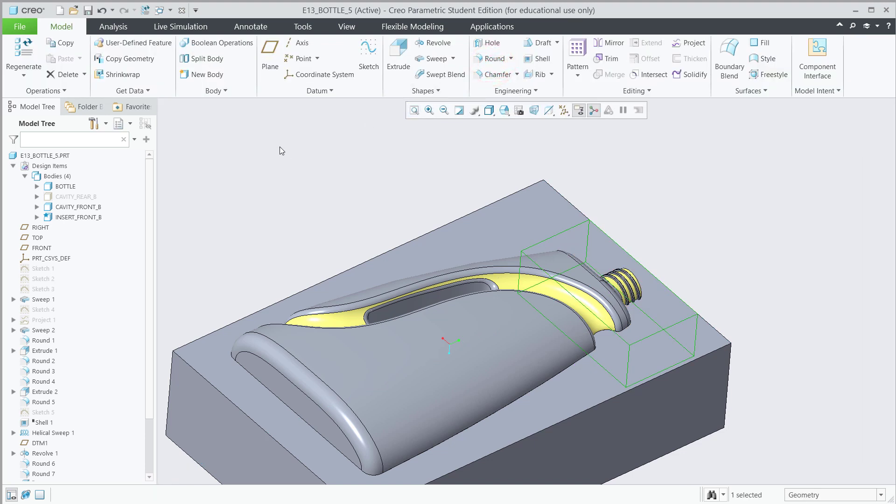
# Subtract BOTTLE from INSERT_FRONT_B with Keep Bodies on, keeping the bottle body.
pyautogui.click(218, 43)
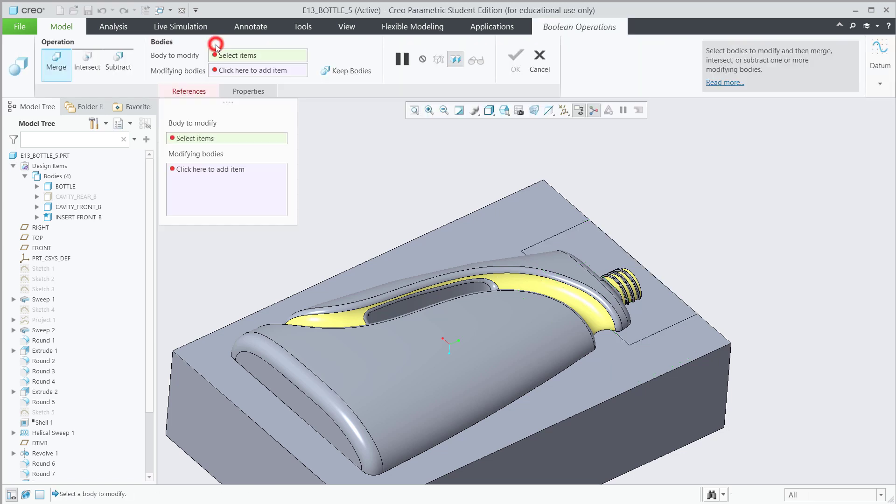
pyautogui.click(119, 62)
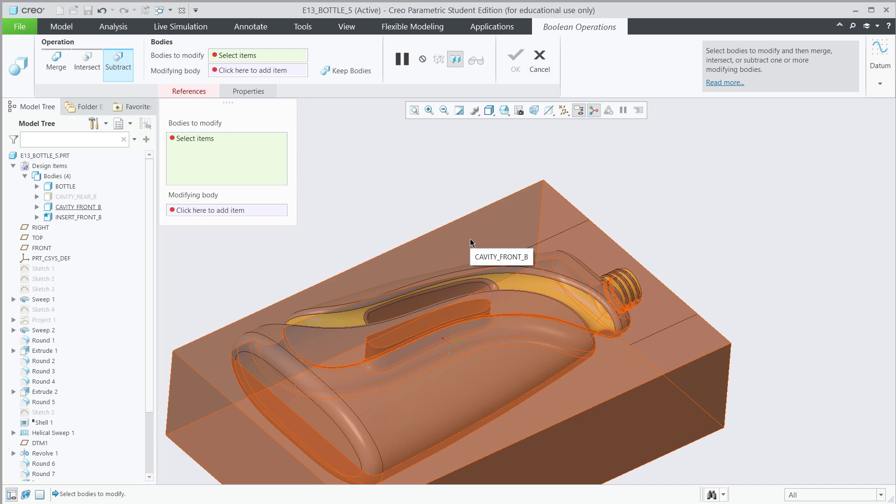
pyautogui.moveTo(478, 293)
pyautogui.mouseDown(button='middle')
pyautogui.moveTo(525, 354)
pyautogui.moveTo(500, 320)
pyautogui.moveTo(500, 300)
pyautogui.mouseUp(button='middle')
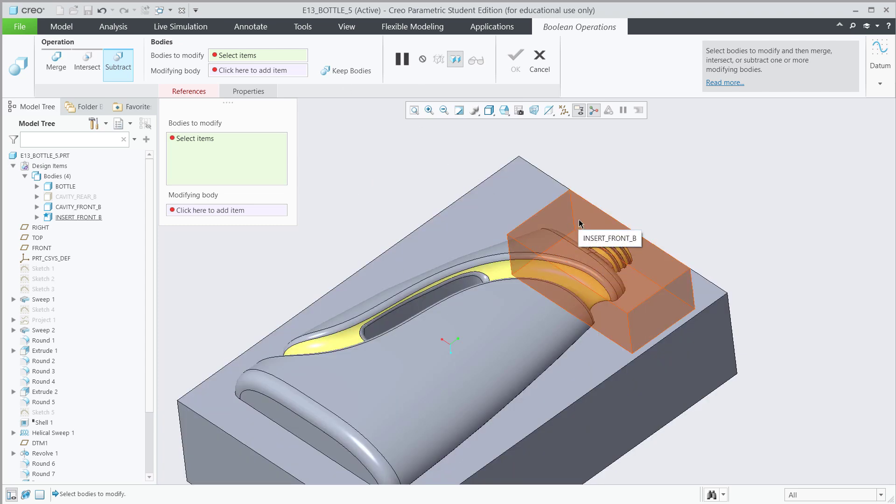
pyautogui.click(572, 230)
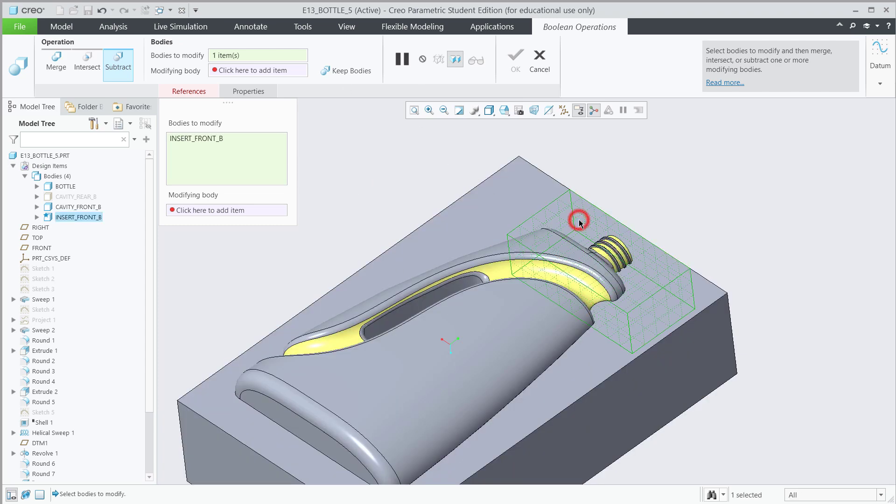
pyautogui.click(260, 210)
pyautogui.click(500, 322)
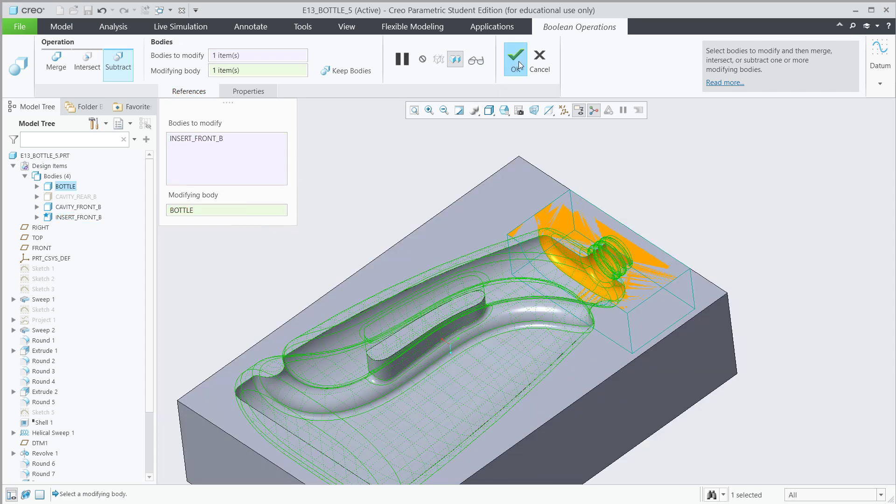
pyautogui.click(348, 70)
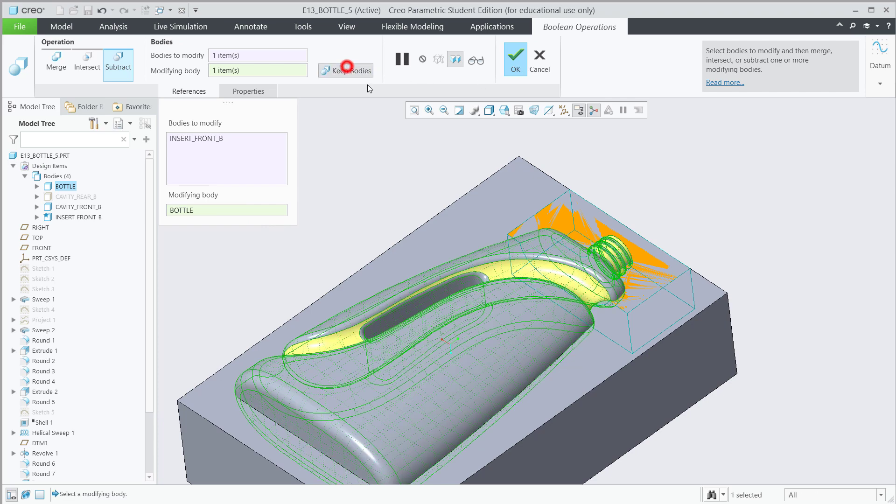
pyautogui.click(514, 61)
pyautogui.moveTo(352, 197); pyautogui.dragTo(462, 246, button='middle')
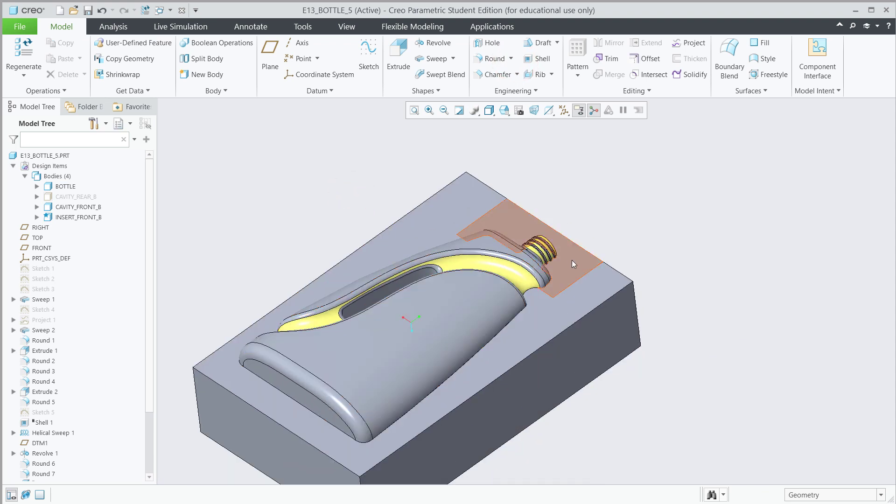
# Apply the ptc-std-copper-polished appearance to the INSERT_FRONT_B body using the Body filter.
pyautogui.click(355, 149)
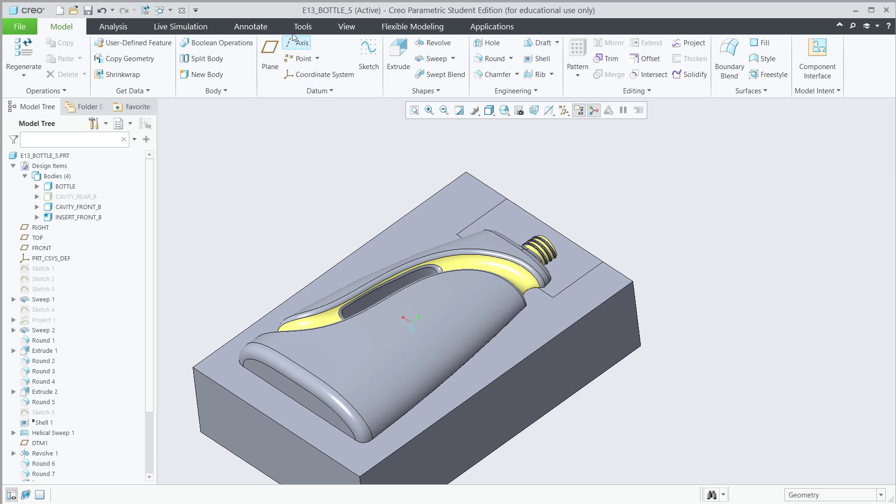
pyautogui.click(348, 26)
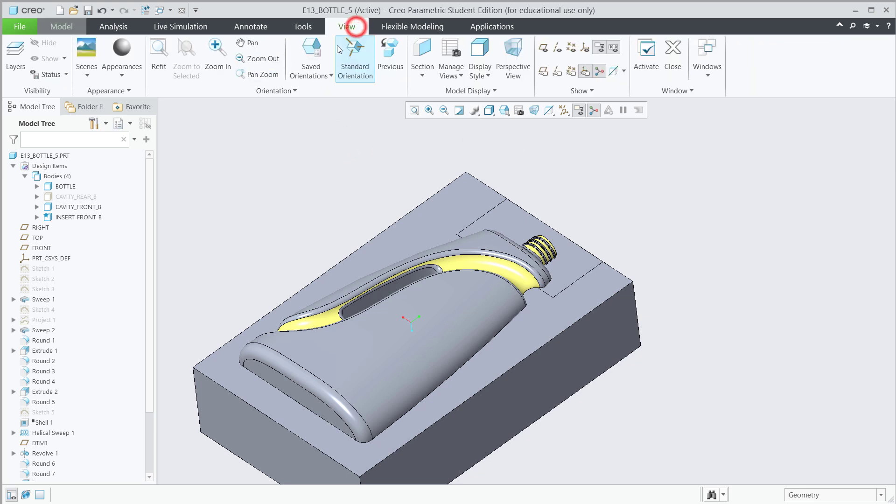
pyautogui.click(123, 70)
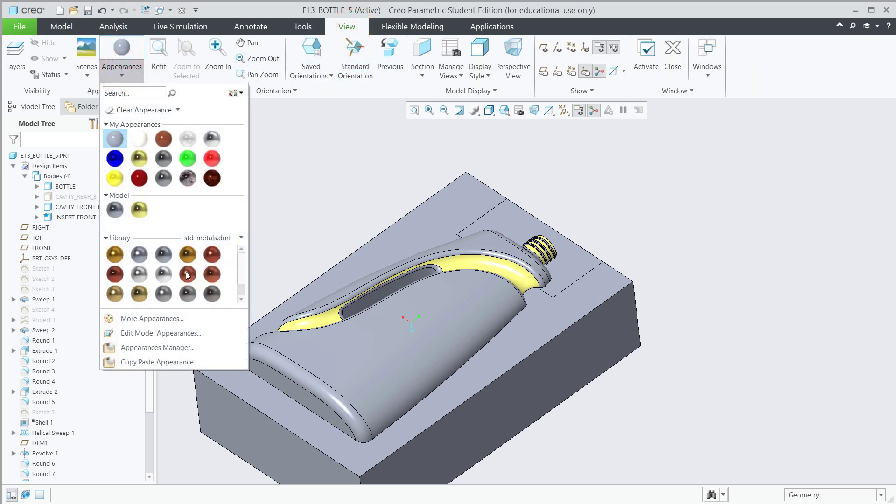
pyautogui.moveTo(187, 273)
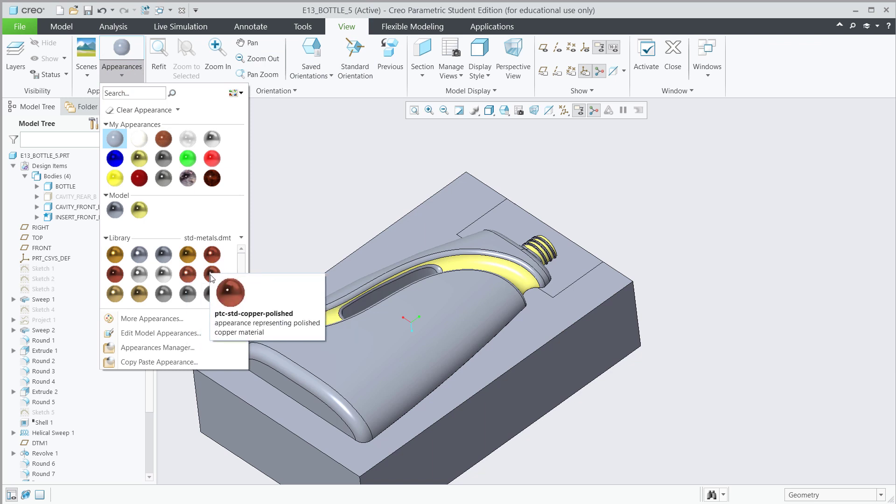
pyautogui.click(209, 273)
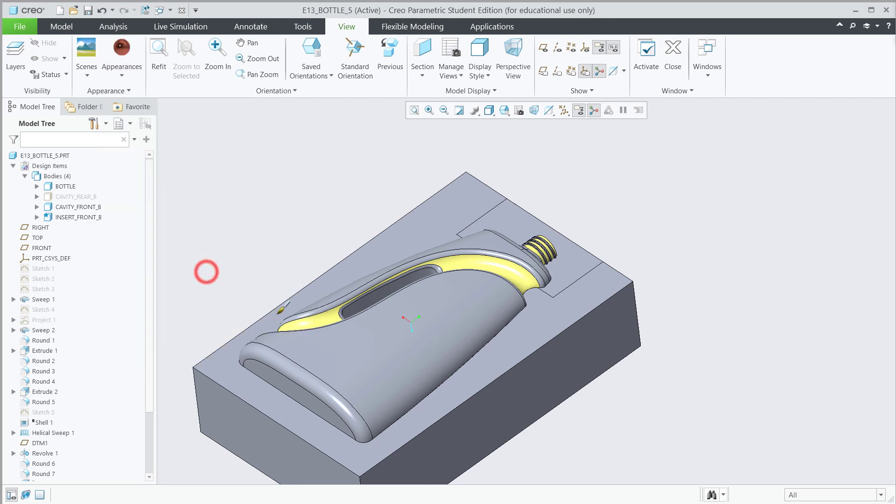
pyautogui.click(800, 495)
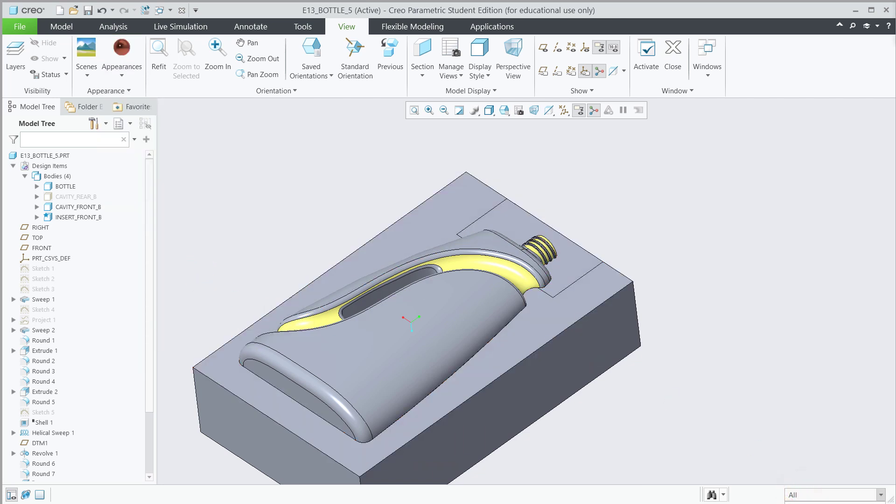
pyautogui.click(834, 500)
pyautogui.click(575, 264)
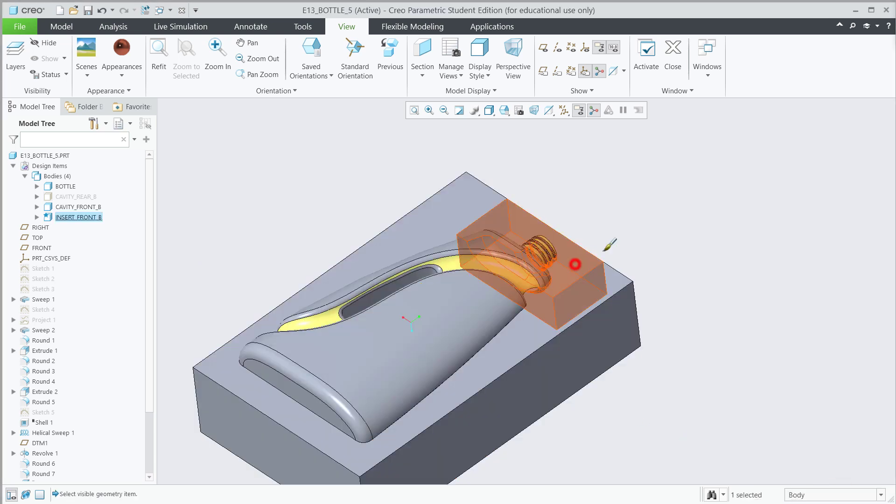
pyautogui.hotkey('ctrl', 'h')
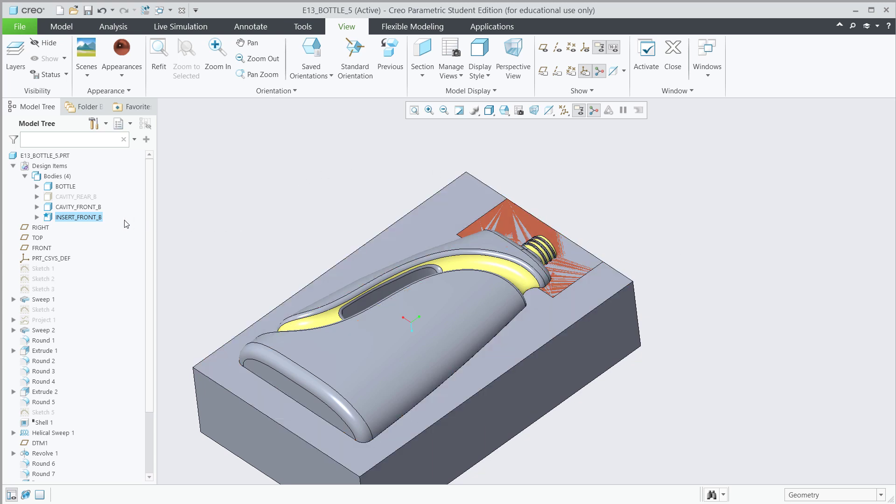
# Set CAVITY_FRONT_B as the default body from the Model Tree.
pyautogui.doubleClick(70, 207)
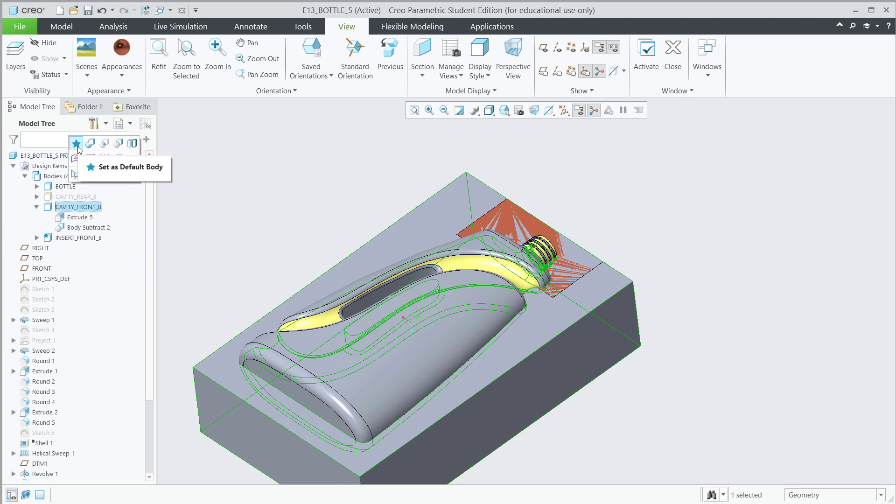
pyautogui.click(76, 143)
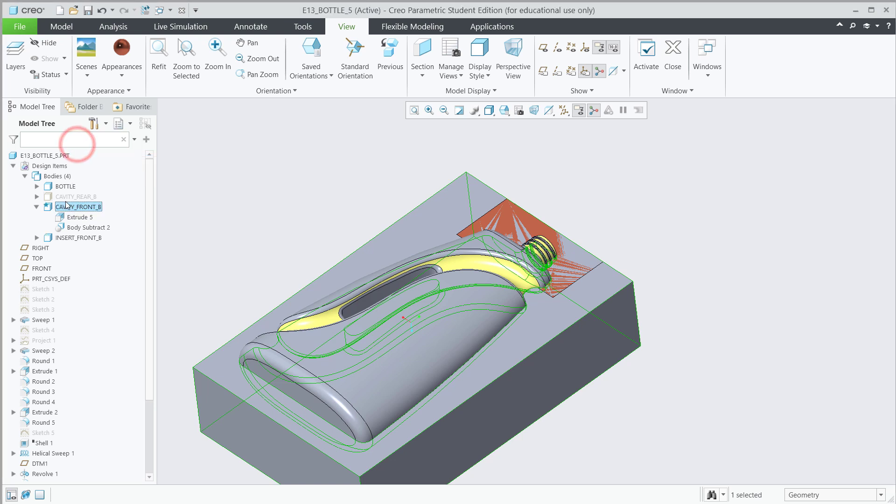
# Subtract INSERT_FRONT_B from CAVITY_FRONT_B to cut the insert pocket.
pyautogui.click(346, 186)
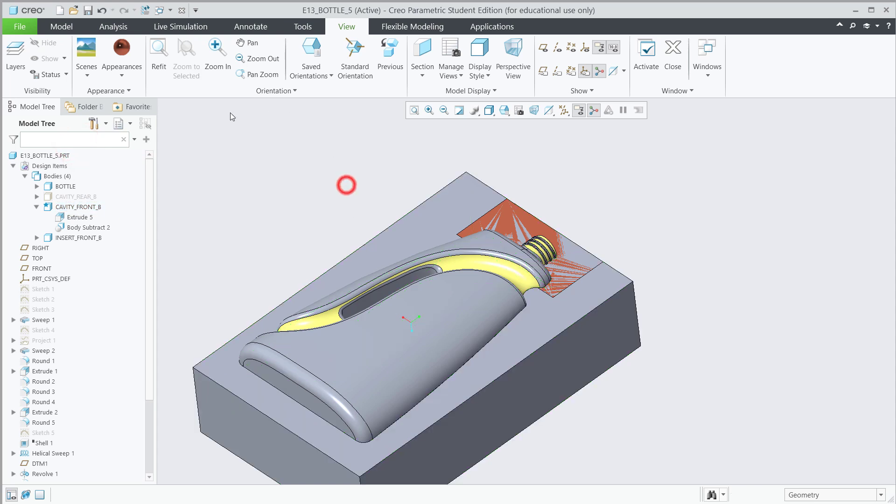
pyautogui.click(52, 28)
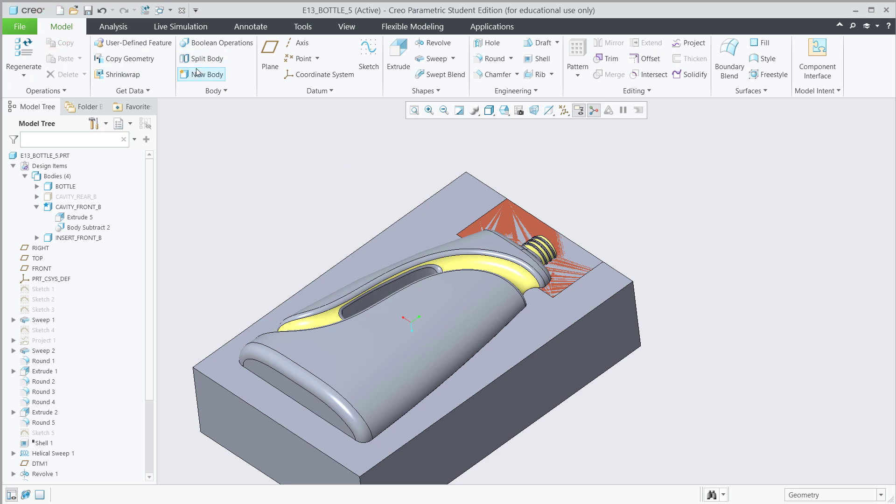
pyautogui.click(216, 42)
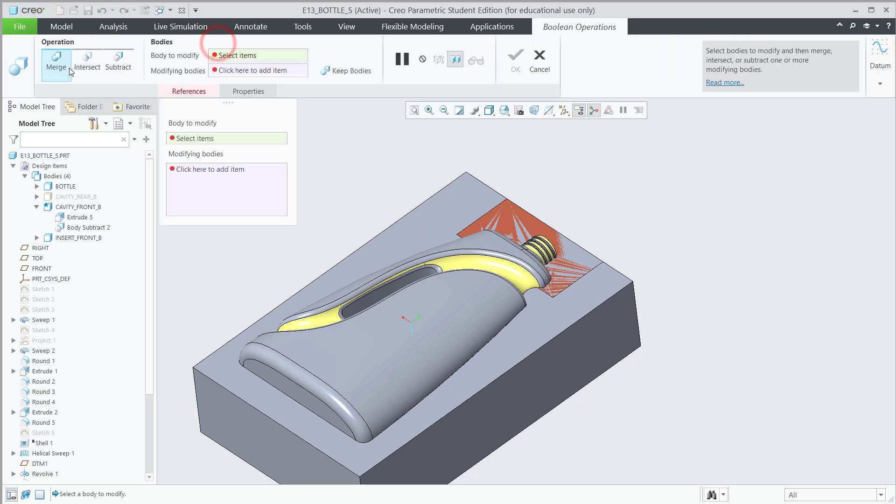
pyautogui.click(118, 61)
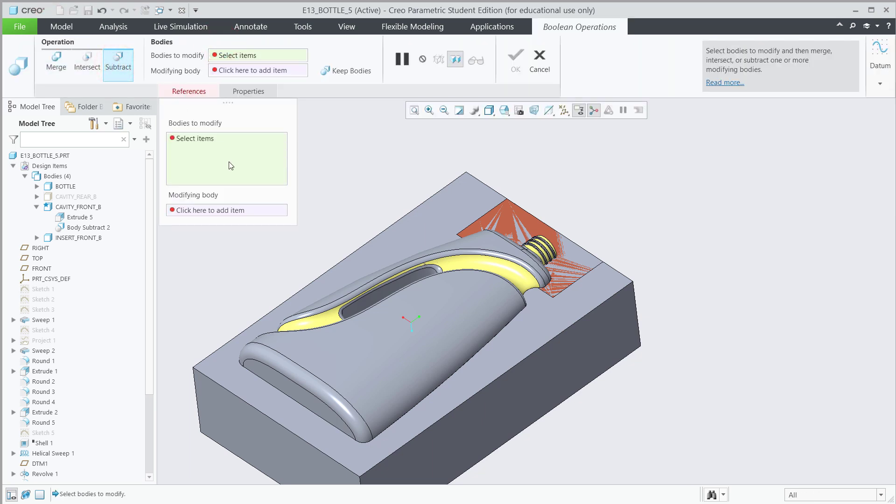
pyautogui.click(445, 206)
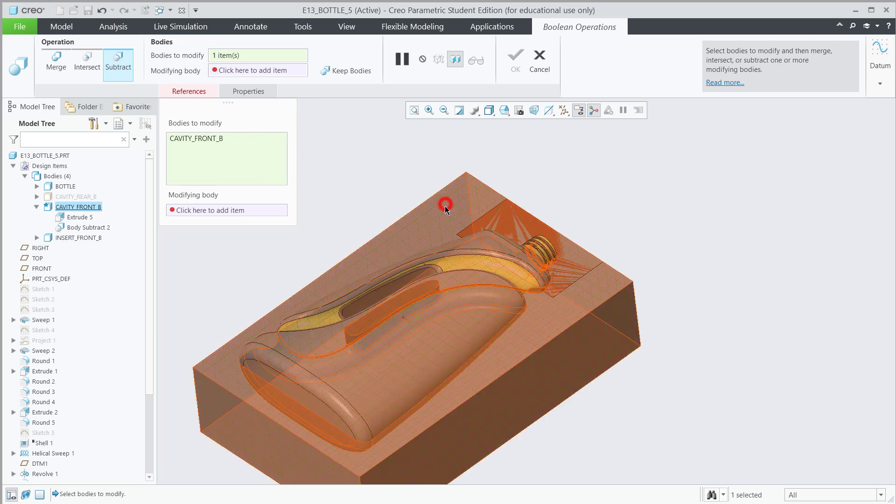
pyautogui.click(228, 209)
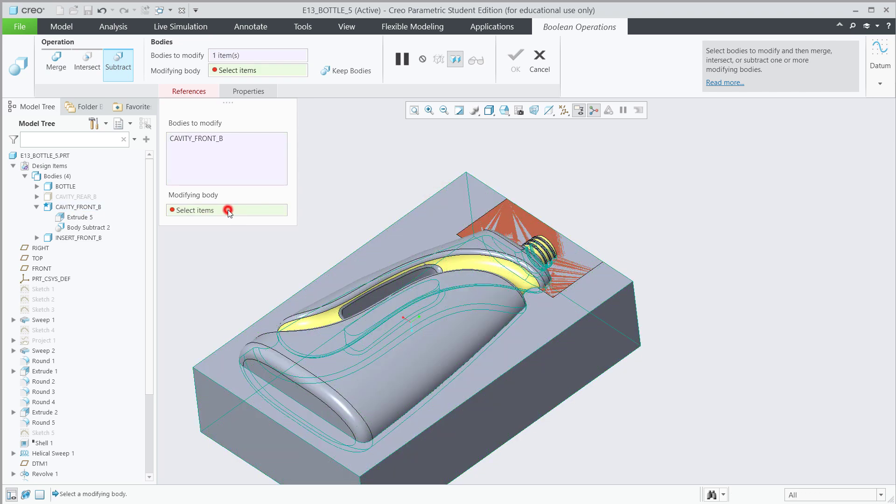
pyautogui.click(515, 223)
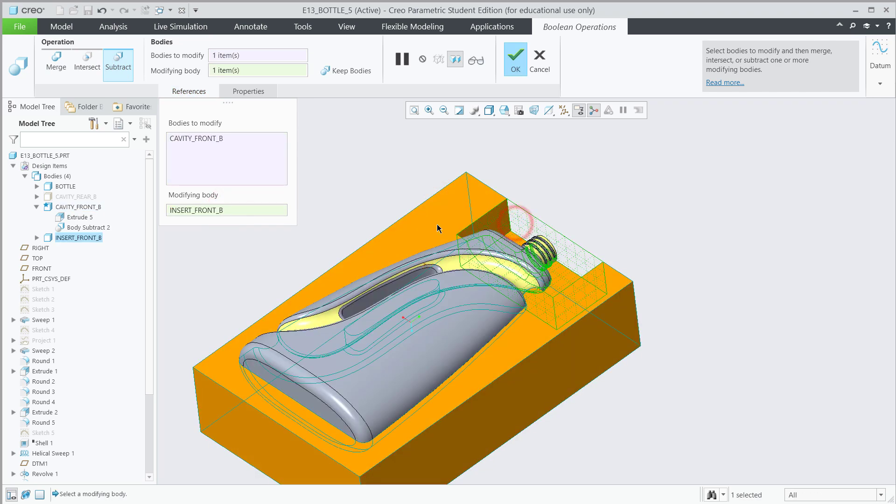
pyautogui.click(515, 60)
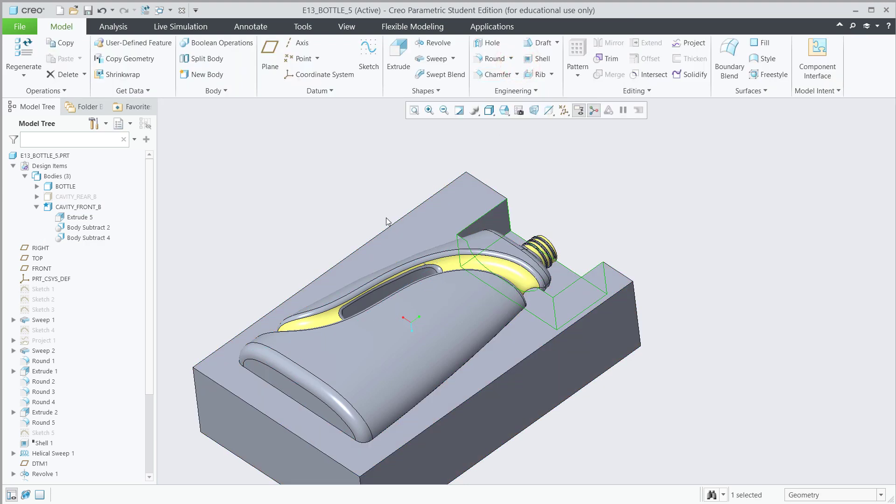
pyautogui.moveTo(584, 284); pyautogui.dragTo(411, 374, button='middle')
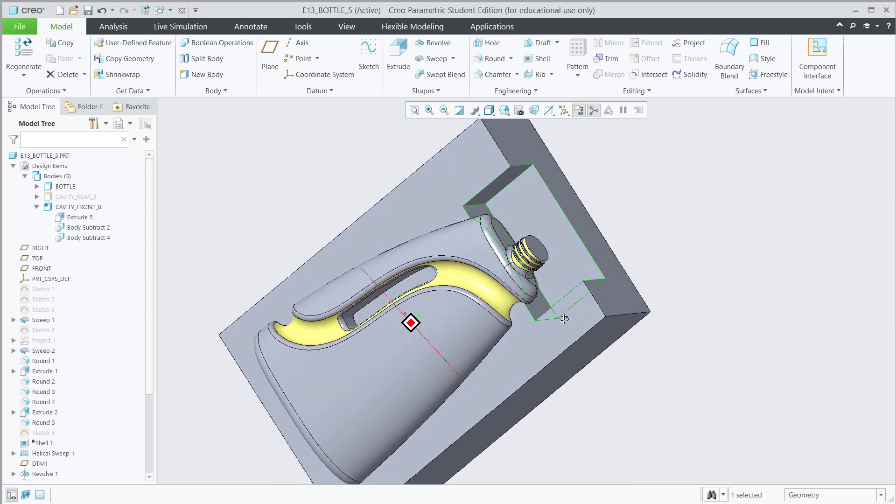
# Edit Body Subtract 4 to enable Keep Bodies so INSERT_FRONT_B is retained.
pyautogui.moveTo(150, 385); pyautogui.dragTo(149, 475)
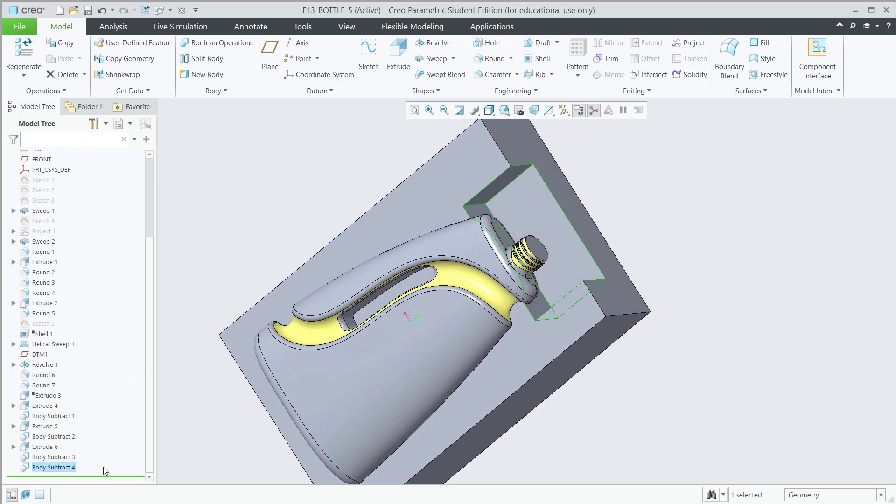
pyautogui.rightClick(71, 467)
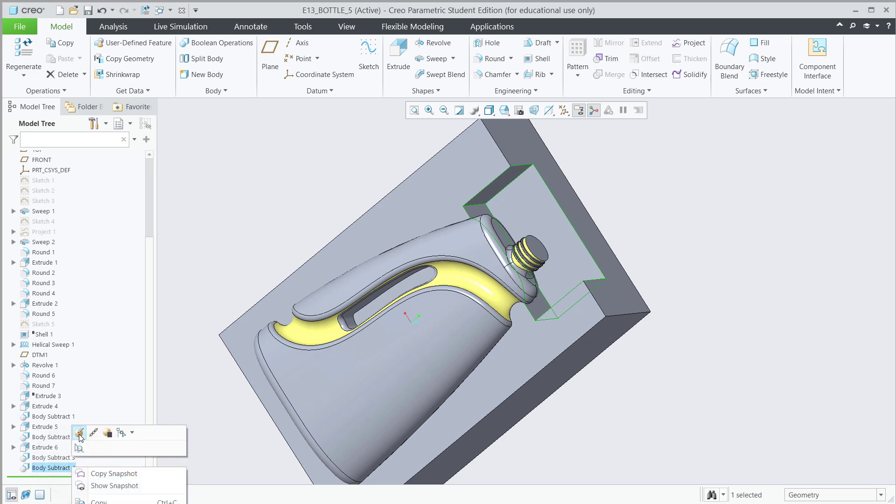
pyautogui.click(80, 436)
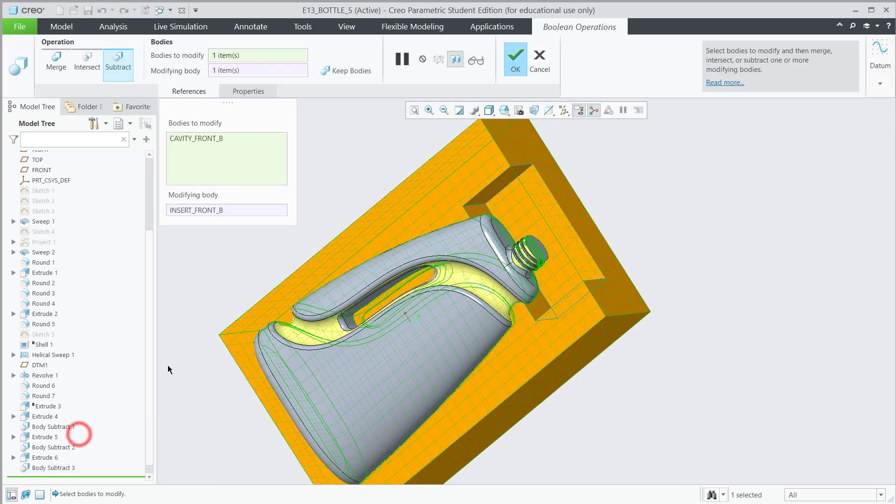
pyautogui.click(341, 71)
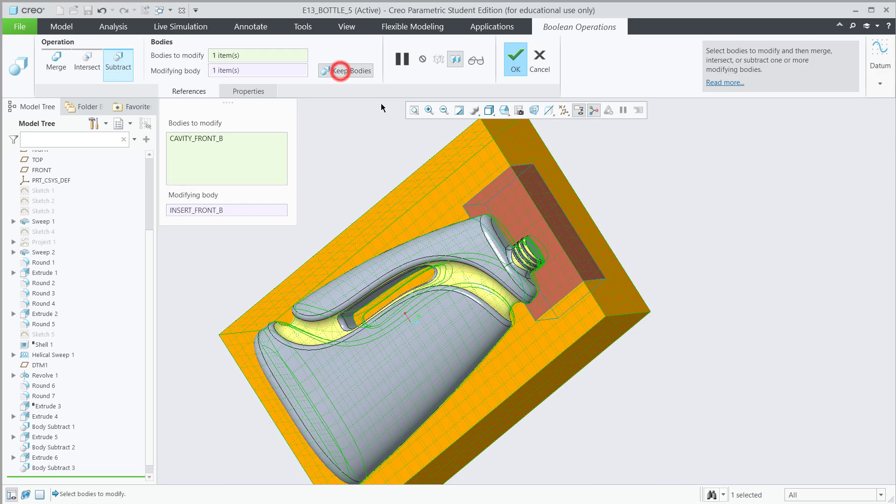
pyautogui.click(516, 69)
pyautogui.moveTo(293, 161); pyautogui.dragTo(434, 349, button='middle')
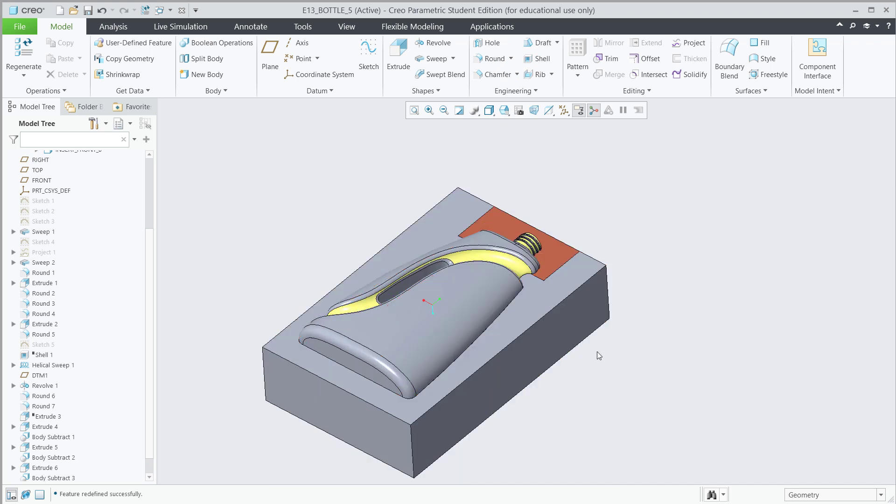
pyautogui.moveTo(600, 351); pyautogui.dragTo(584, 401, button='middle')
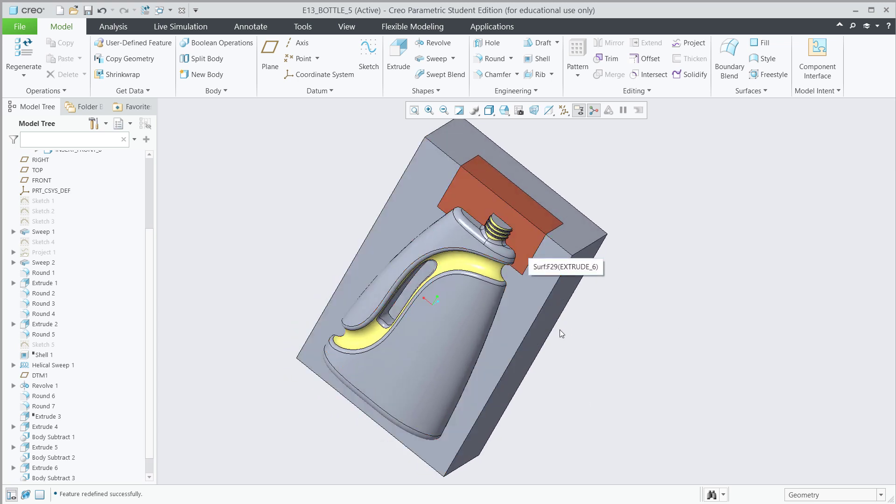
pyautogui.moveTo(561, 340); pyautogui.dragTo(580, 247, button='middle')
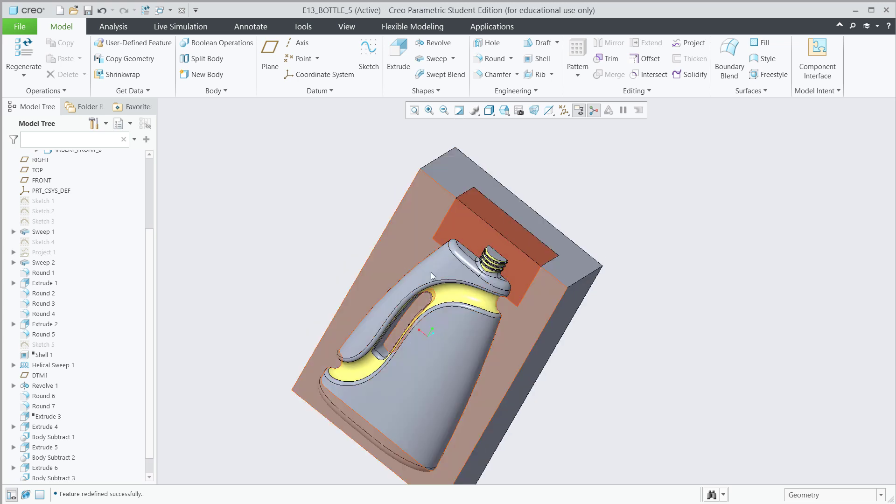
pyautogui.moveTo(438, 272); pyautogui.dragTo(448, 212, button='middle')
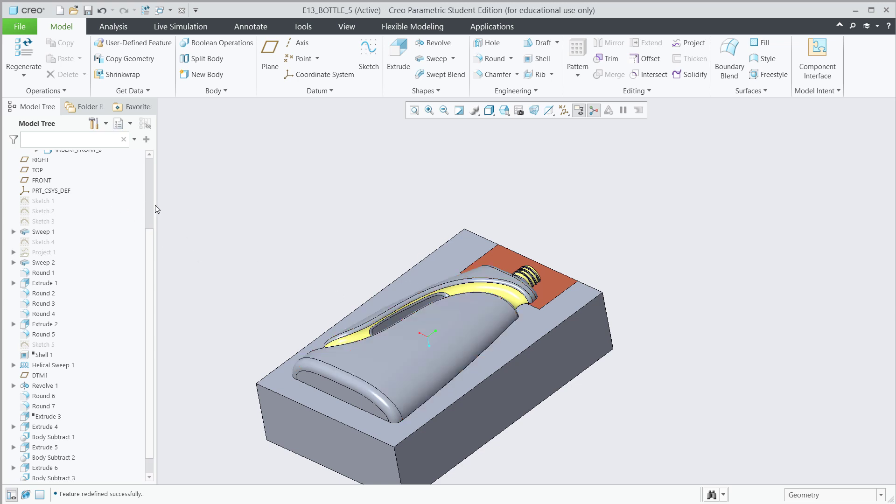
pyautogui.scroll(4, 151, 238)
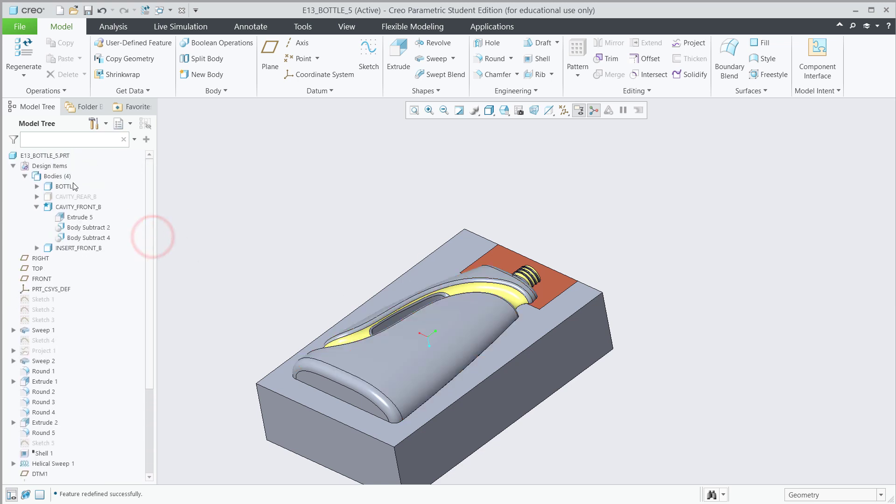
# Hide the BOTTLE body to expose the empty cavity and copper neck insert.
pyautogui.click(65, 186)
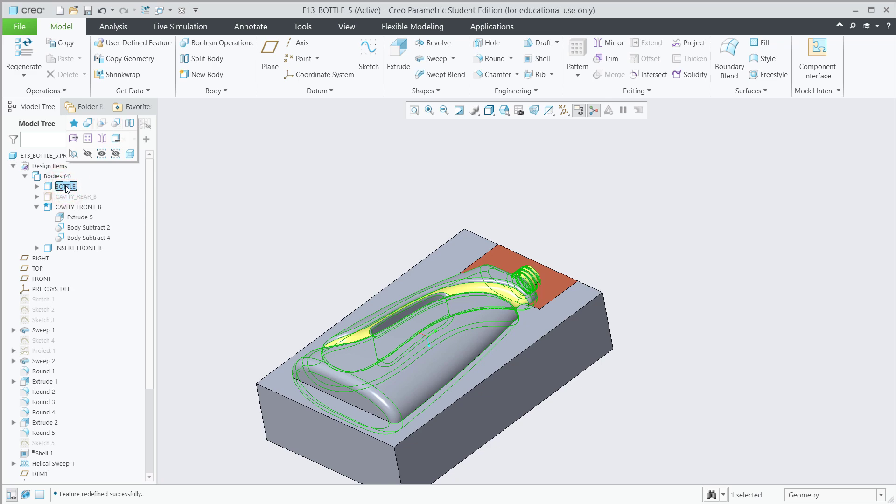
pyautogui.click(88, 154)
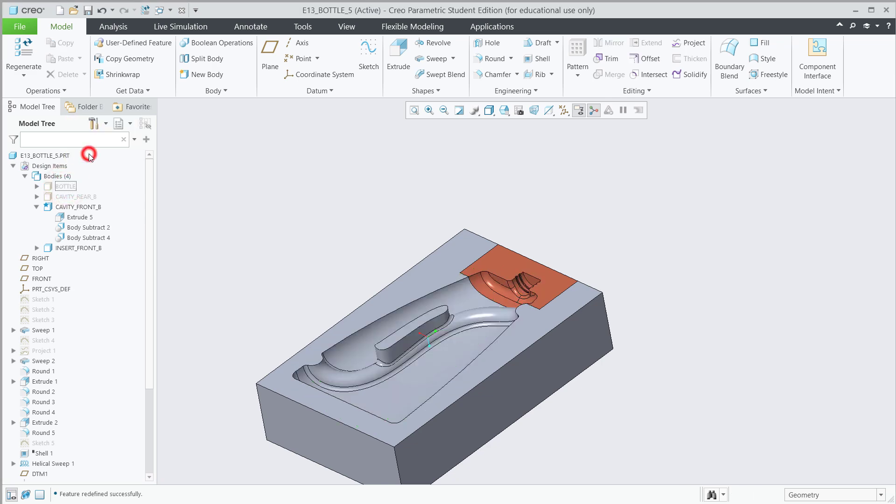
pyautogui.moveTo(206, 242)
pyautogui.mouseDown(button='middle')
pyautogui.moveTo(226, 279)
pyautogui.moveTo(210, 246)
pyautogui.mouseUp(button='middle')
pyautogui.scroll(5, 483, 298)
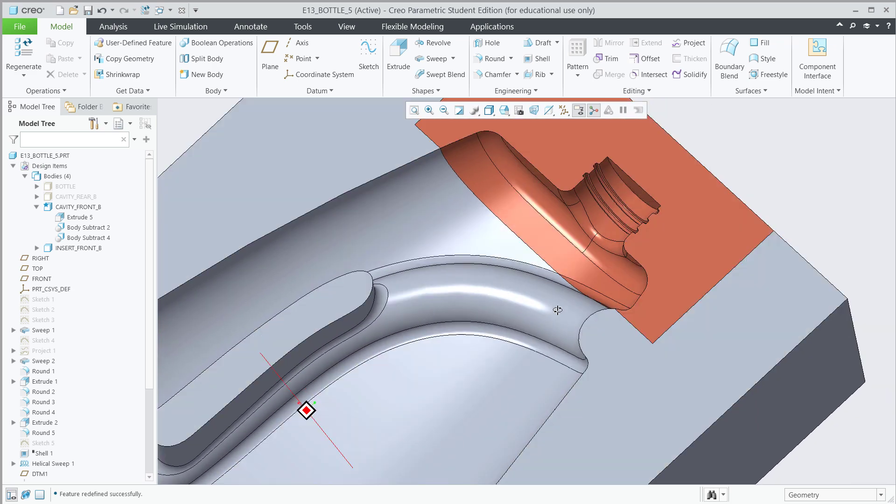
pyautogui.moveTo(557, 310); pyautogui.dragTo(513, 139, button='middle')
# Switch the display to Shading With Reflections and inspect the cavity surfaces.
pyautogui.click(489, 111)
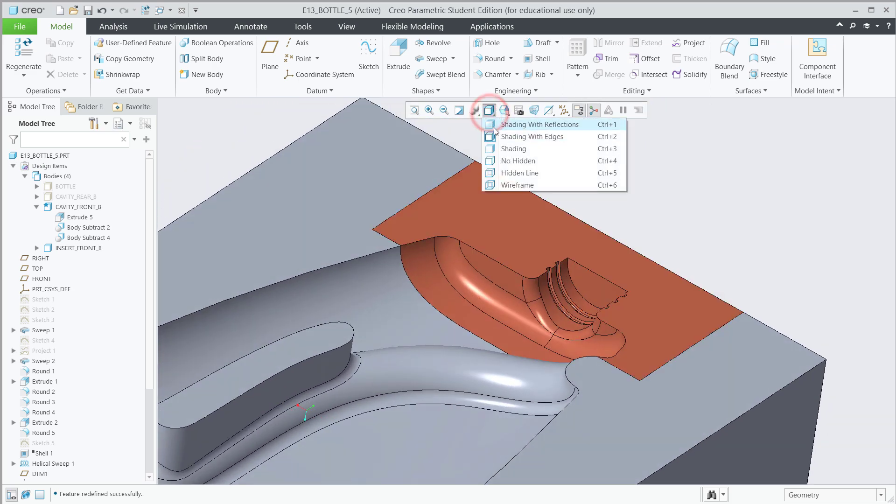
pyautogui.click(493, 124)
pyautogui.moveTo(794, 288); pyautogui.dragTo(616, 376, button='middle')
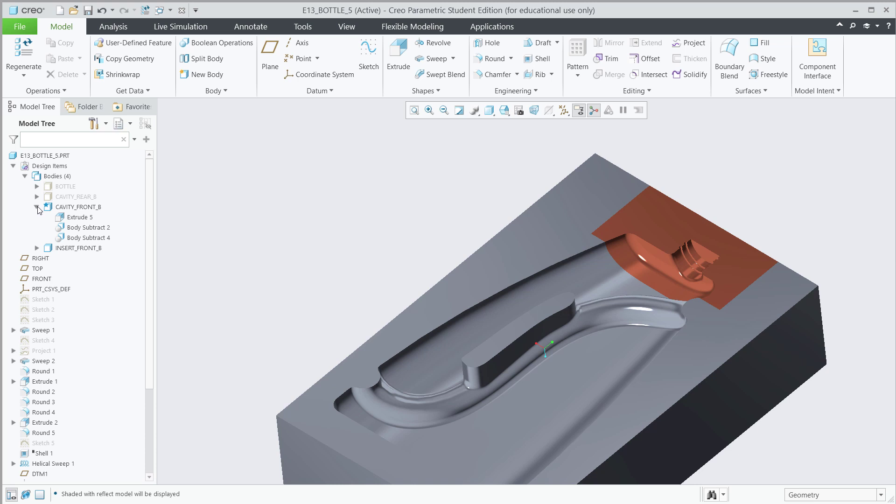
# Unhide the BOTTLE and CAVITY_REAR_B bodies in the Model Tree, then select the Bodies node.
pyautogui.click(37, 207)
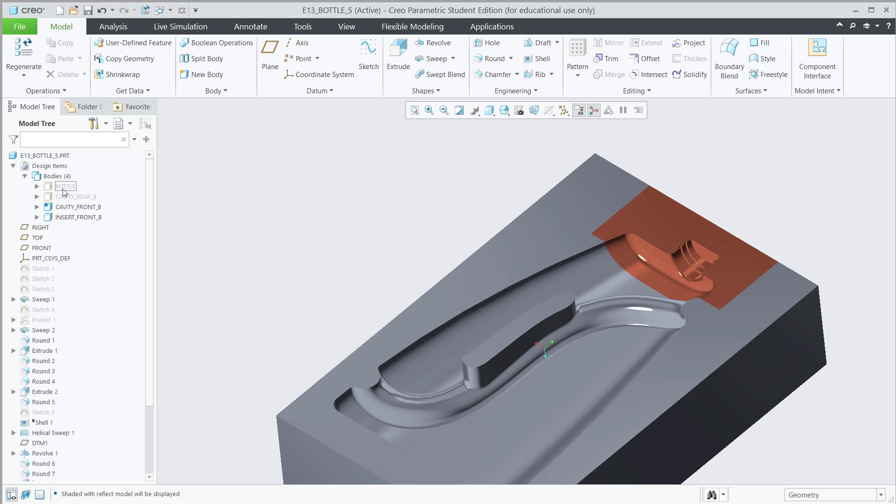
pyautogui.click(50, 188)
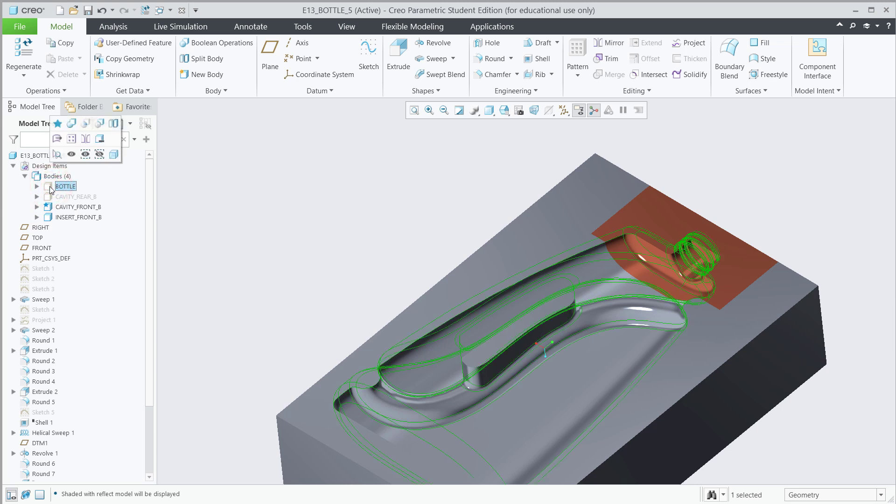
pyautogui.click(71, 154)
pyautogui.click(58, 197)
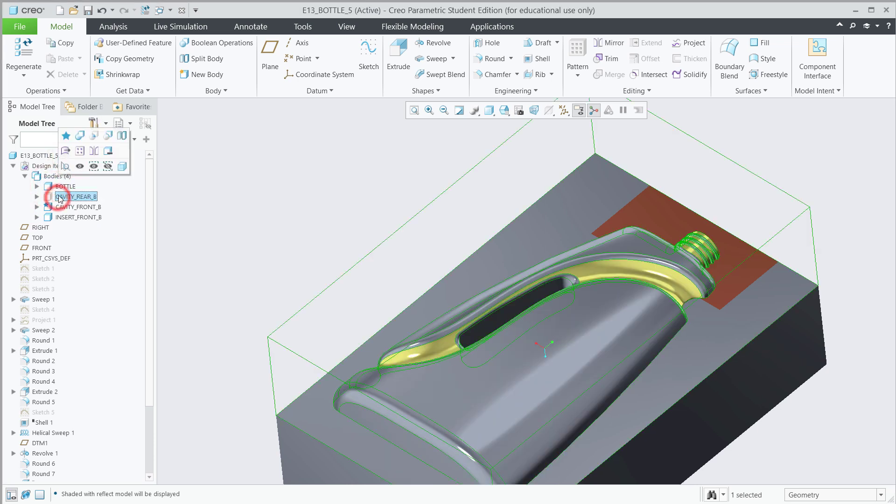
pyautogui.click(78, 167)
pyautogui.click(233, 191)
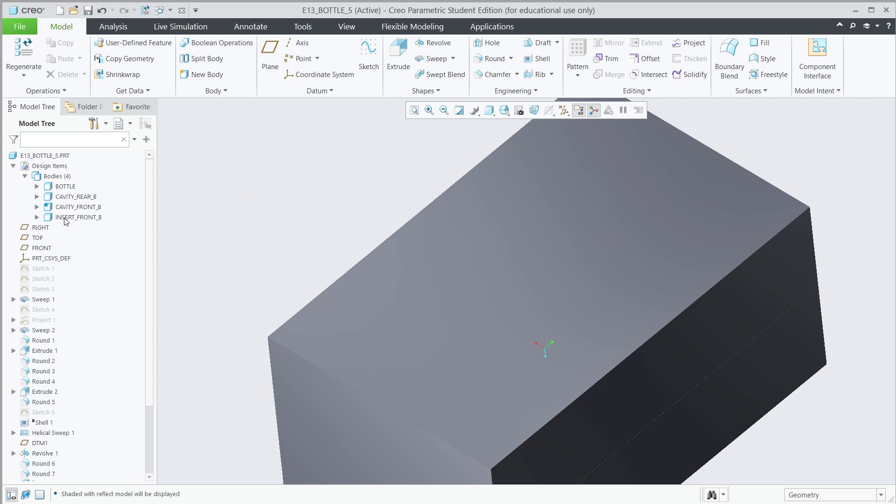
pyautogui.click(50, 189)
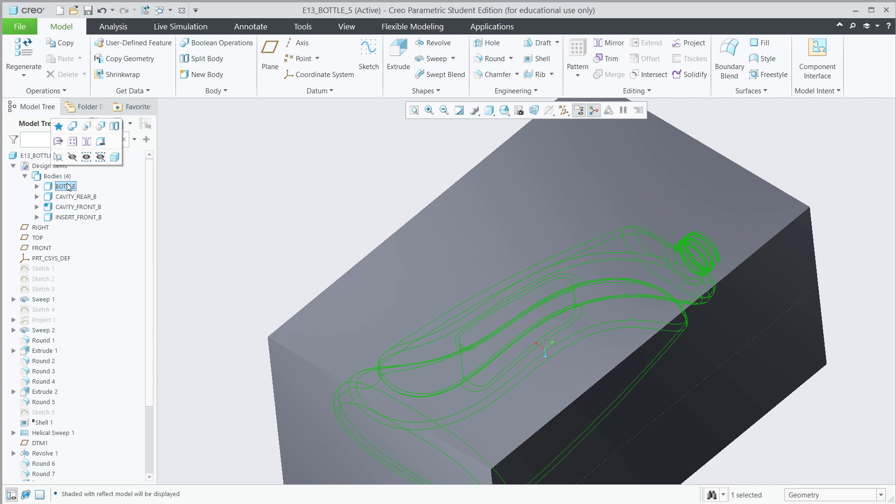
pyautogui.click(56, 176)
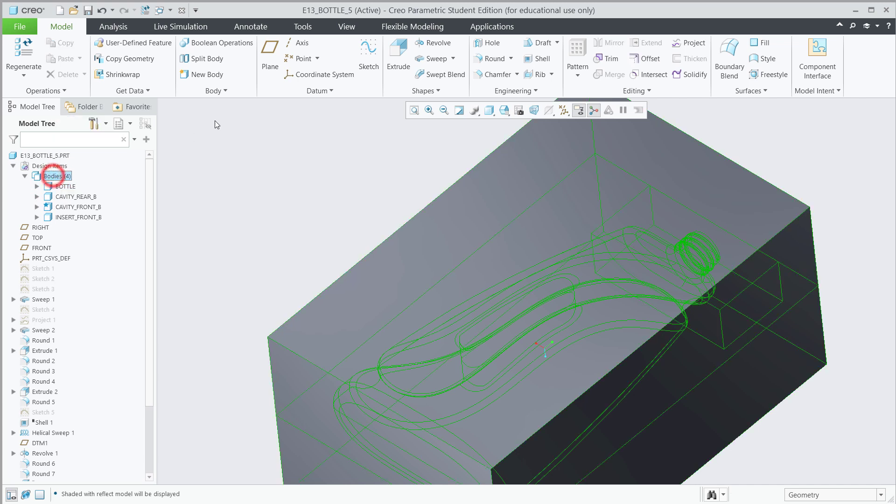
# Add a new empty body named BLANK_BODY and zoom out on the mold block.
pyautogui.click(201, 75)
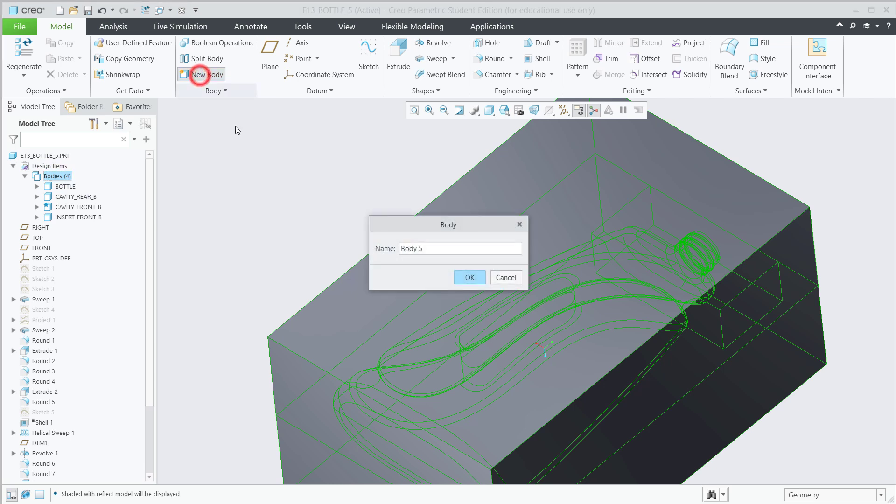
pyautogui.tripleClick(427, 249)
pyautogui.write('BLANK_BODY')
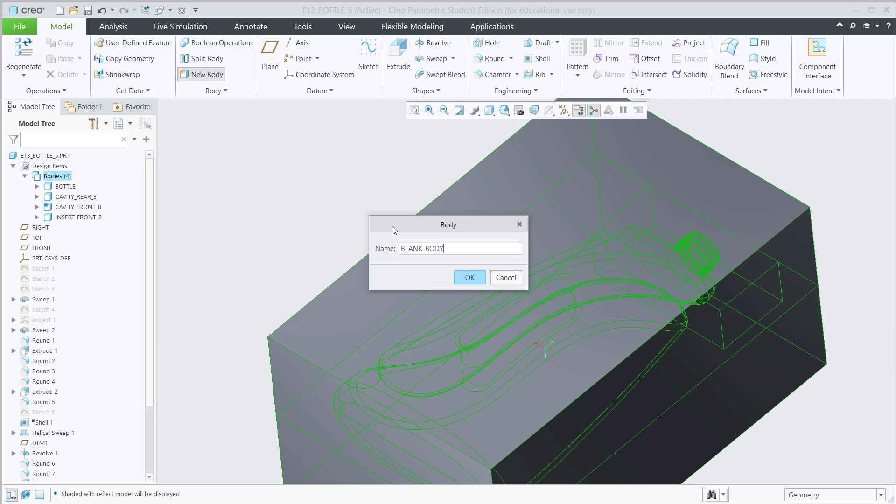
pyautogui.click(470, 277)
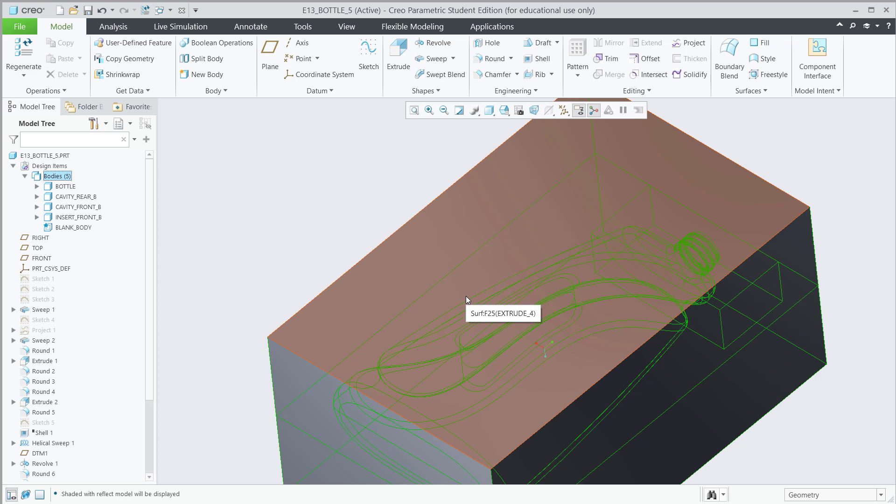
pyautogui.click(215, 206)
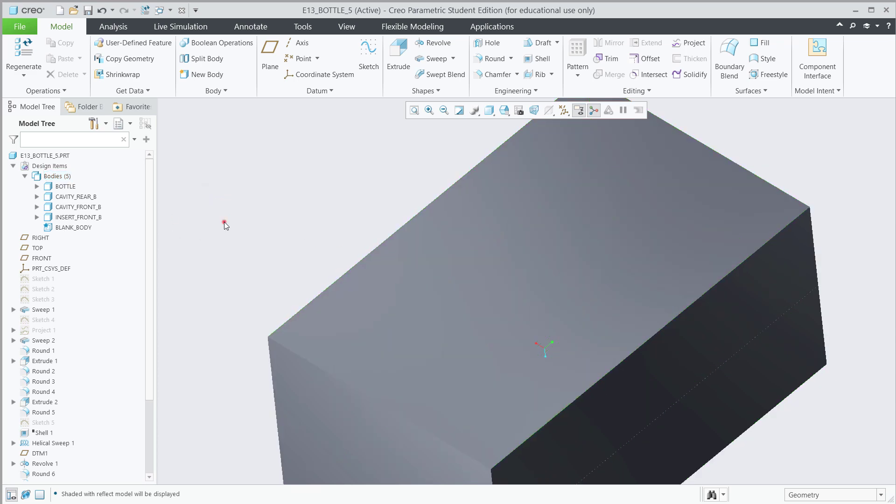
pyautogui.scroll(-3, 220, 221)
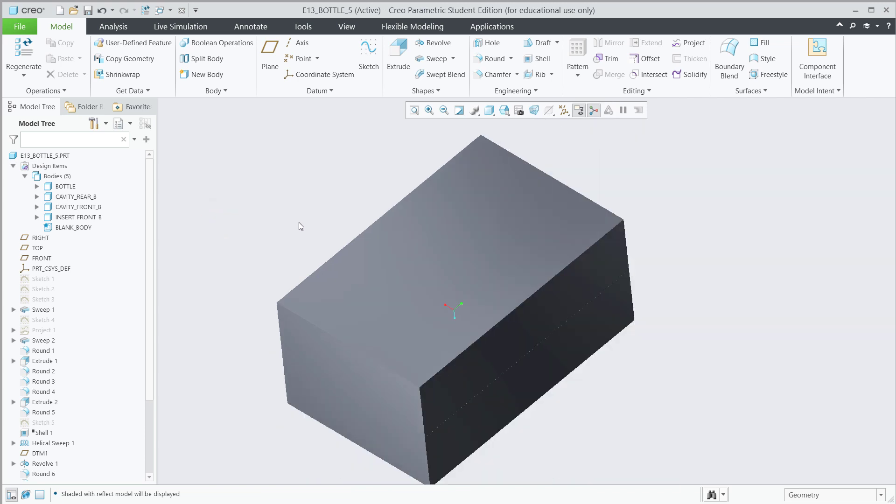
pyautogui.click(336, 200)
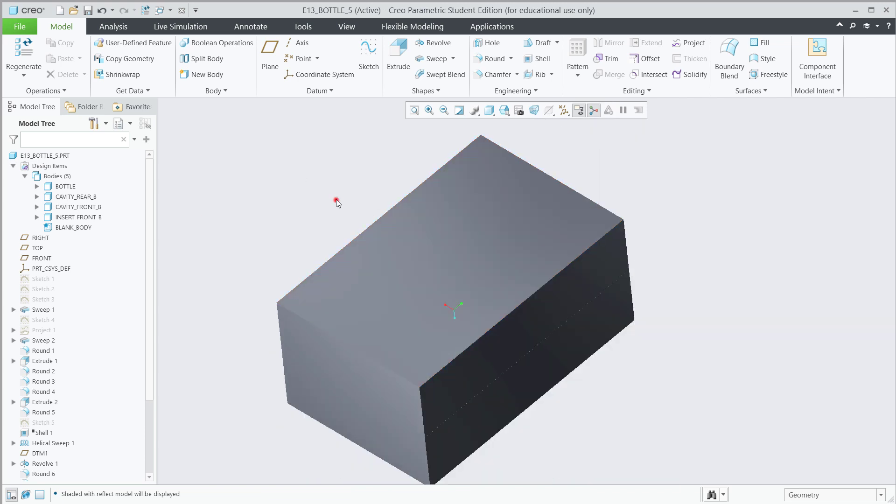
# Apply the chrome plate appearance to the CAVITY_FRONT_B body using the Body selection filter.
pyautogui.click(346, 29)
pyautogui.click(121, 70)
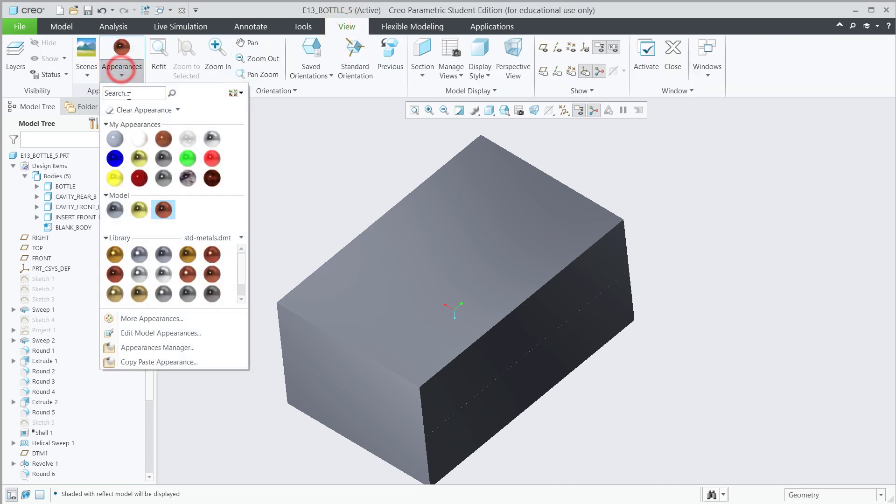
pyautogui.click(161, 273)
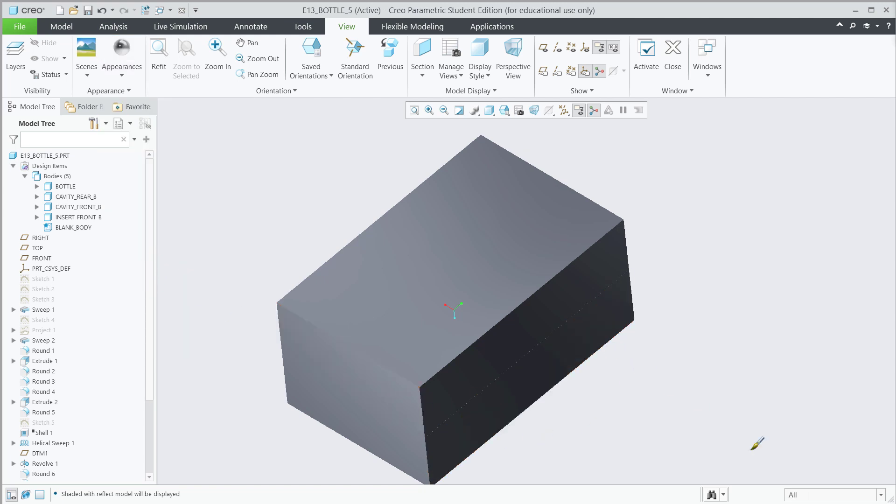
pyautogui.click(804, 494)
pyautogui.click(812, 476)
pyautogui.click(595, 328)
pyautogui.middleClick(719, 312)
# Rotate the model to inspect the chrome finish, then restore the standard orientation.
pyautogui.moveTo(701, 331); pyautogui.dragTo(660, 350, button='middle')
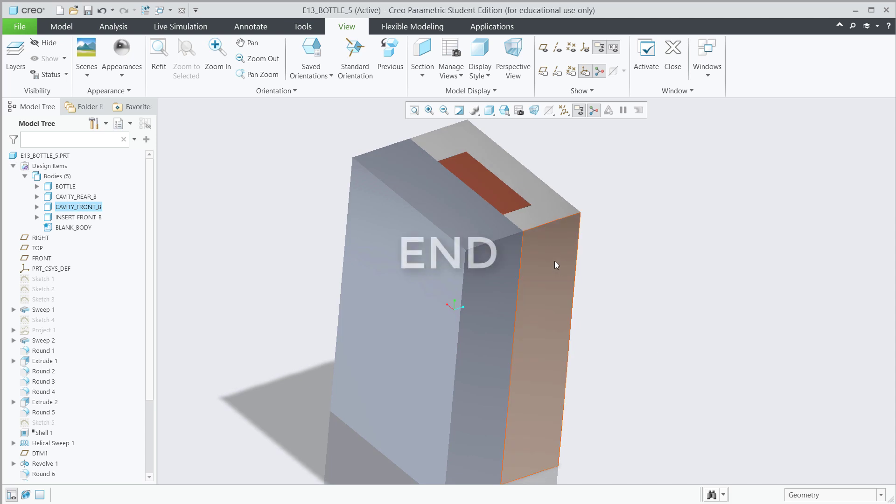
pyautogui.click(672, 272)
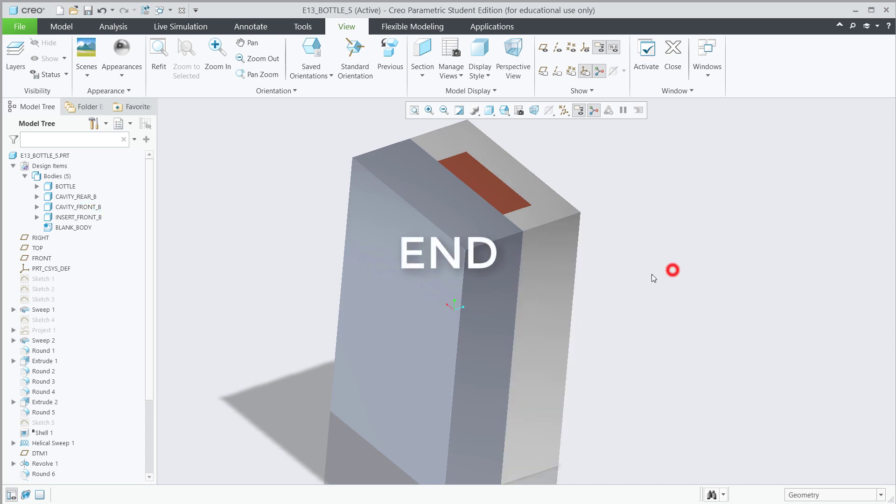
pyautogui.click(537, 257)
pyautogui.click(665, 344)
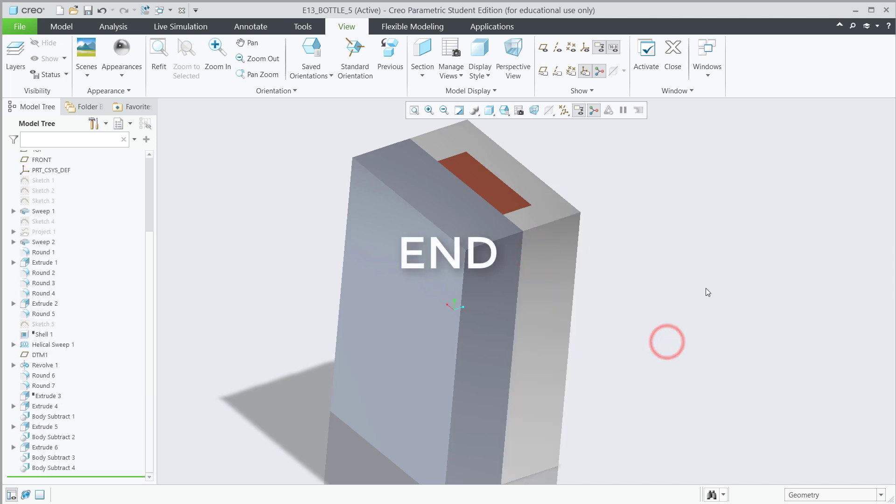
pyautogui.hotkey('ctrl', 'd')
pyautogui.click(366, 156)
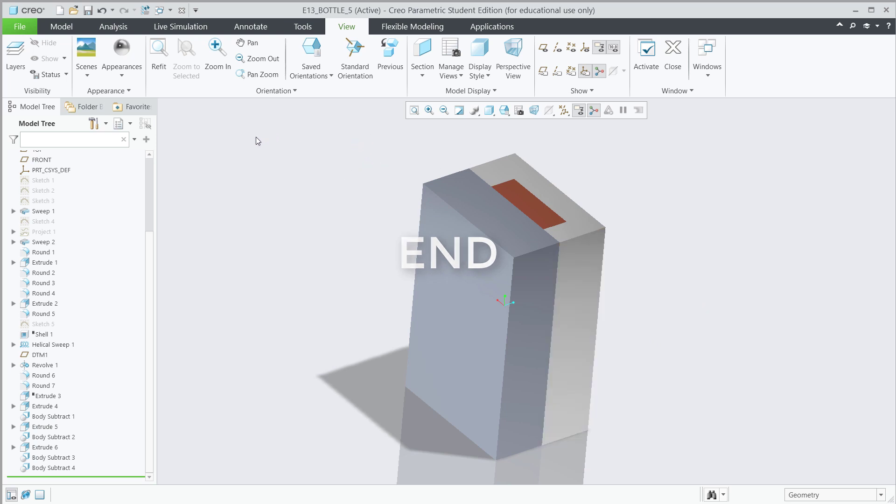